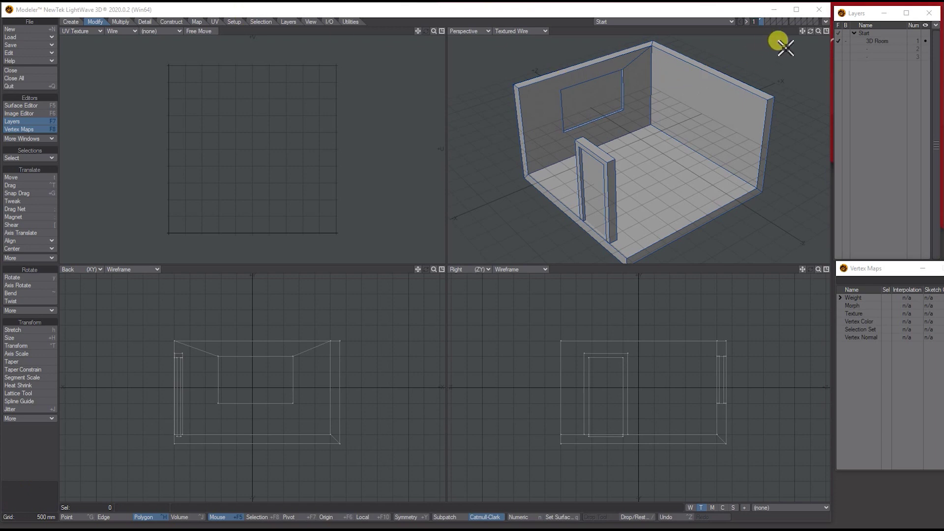
# Review the room object's surface settings in the Surface Editor and close it.
pyautogui.moveTo(810, 31)
pyautogui.mouseDown()
pyautogui.moveTo(834, 43)
pyautogui.moveTo(828, 32)
pyautogui.mouseUp()
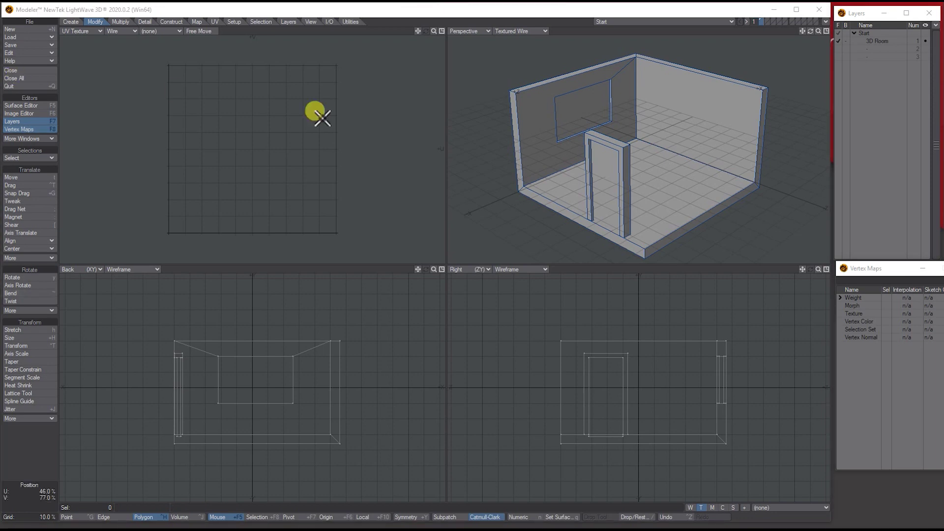
pyautogui.moveTo(811, 30); pyautogui.dragTo(674, 37)
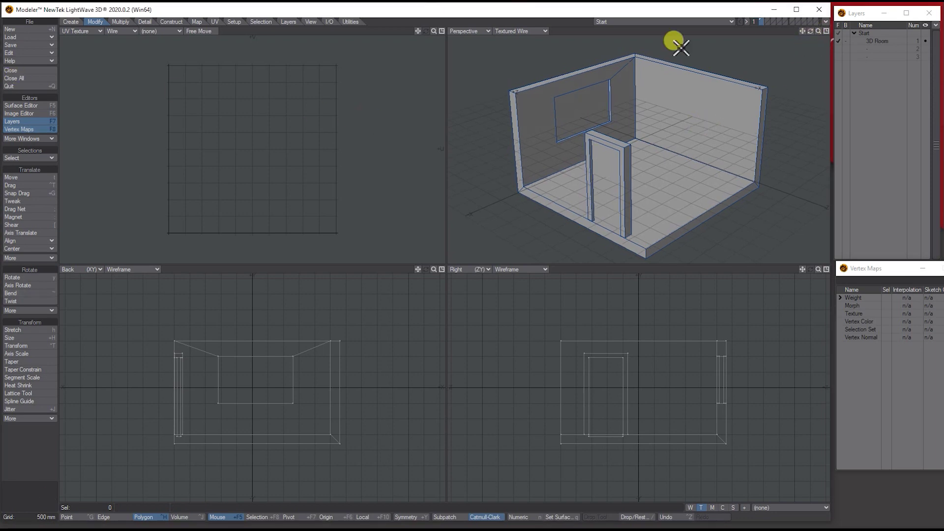
pyautogui.click(27, 106)
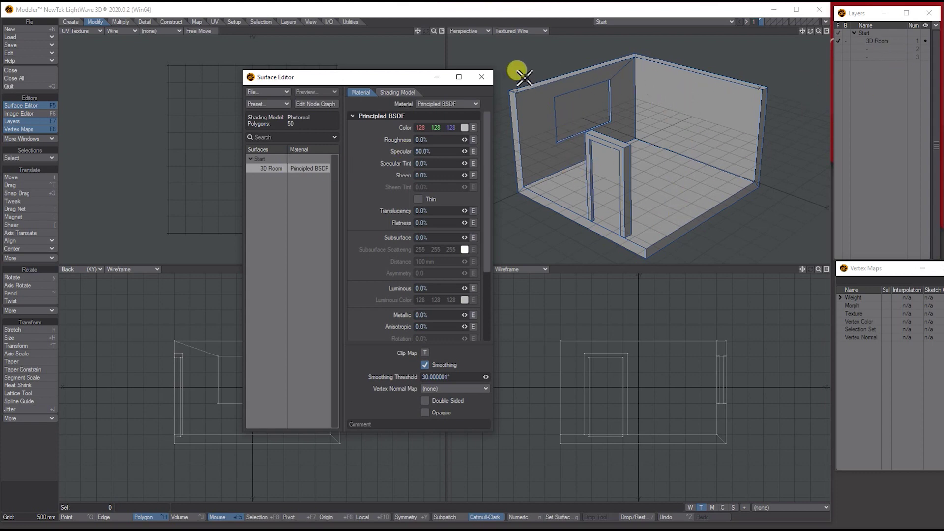
pyautogui.click(480, 79)
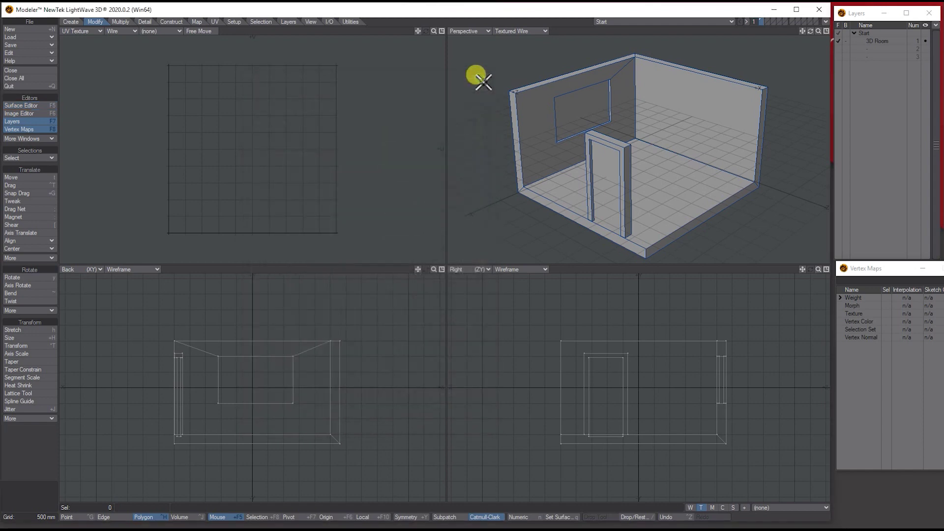
# Create an Atlas UV map named 3D Room for the floor and the two inner wall polygons, with Live Update enabled.
pyautogui.click(681, 172)
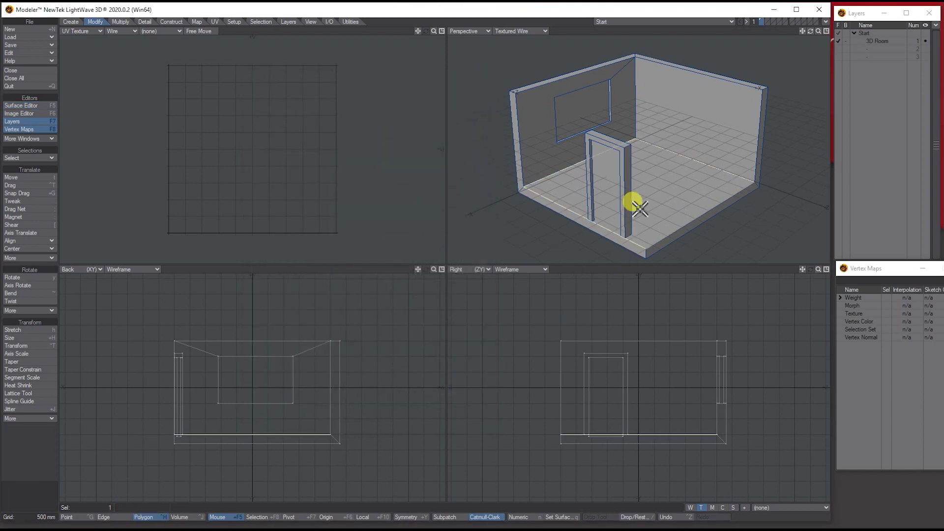
pyautogui.click(690, 115)
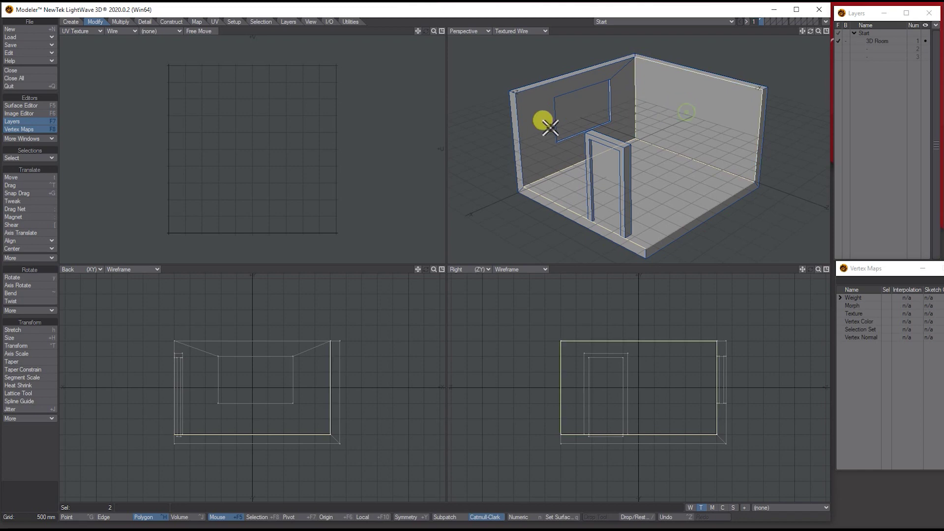
pyautogui.click(540, 122)
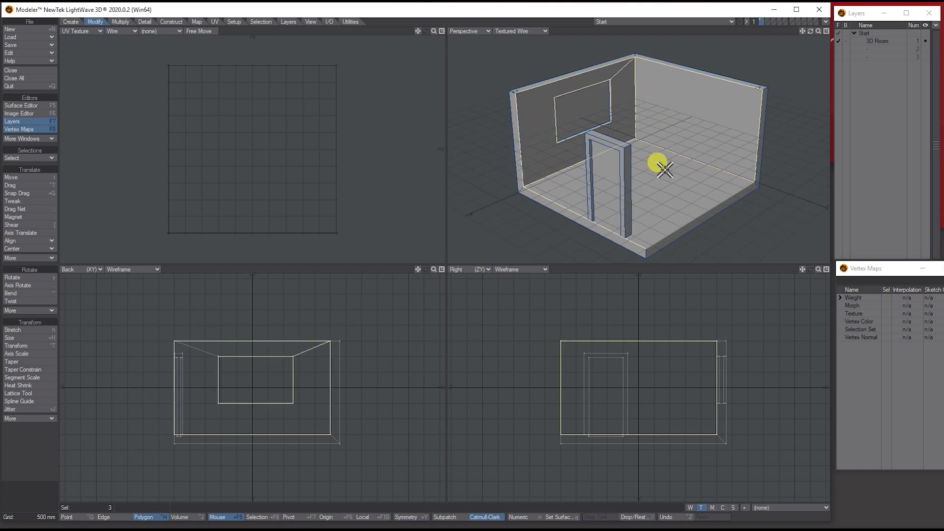
pyautogui.click(215, 22)
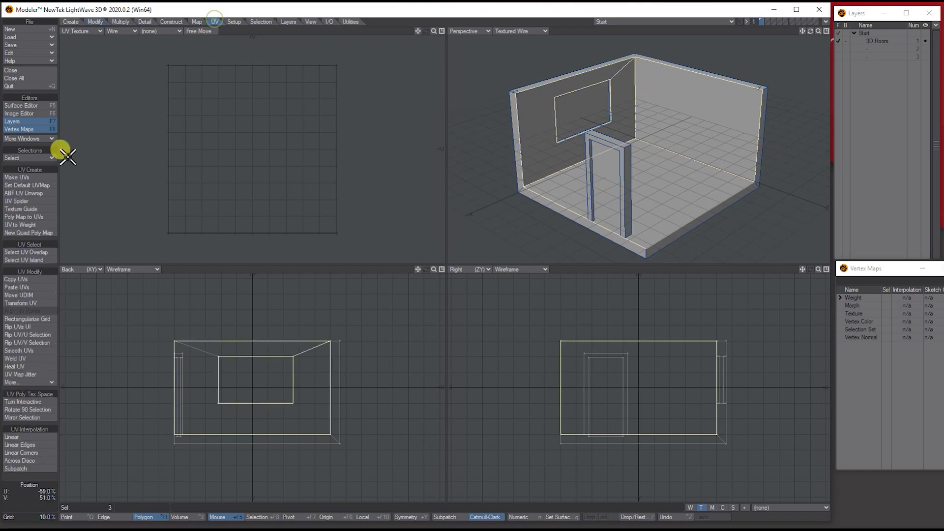
pyautogui.click(18, 177)
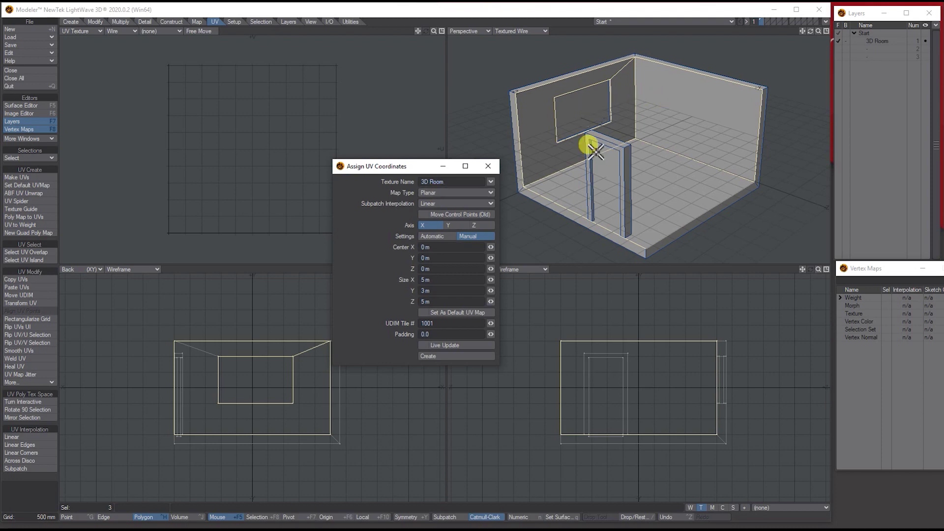
pyautogui.click(439, 182)
pyautogui.click(430, 192)
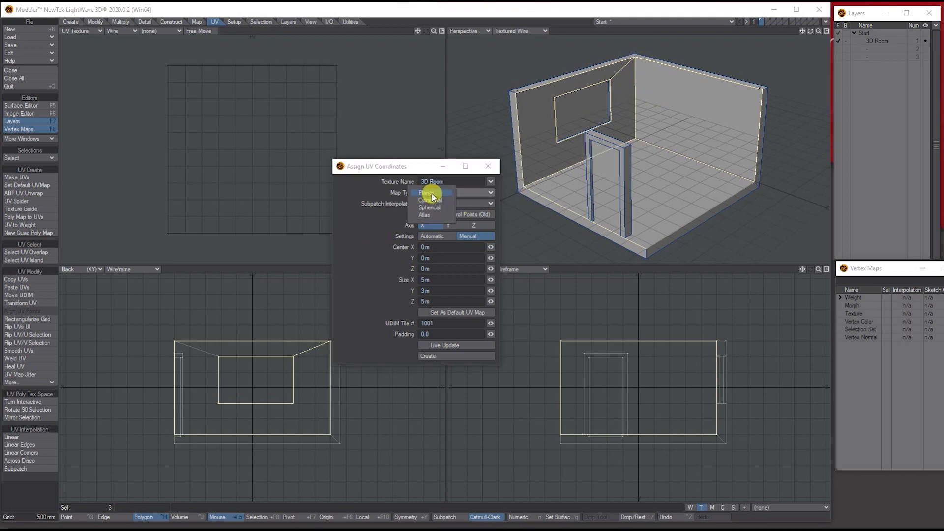
pyautogui.click(429, 217)
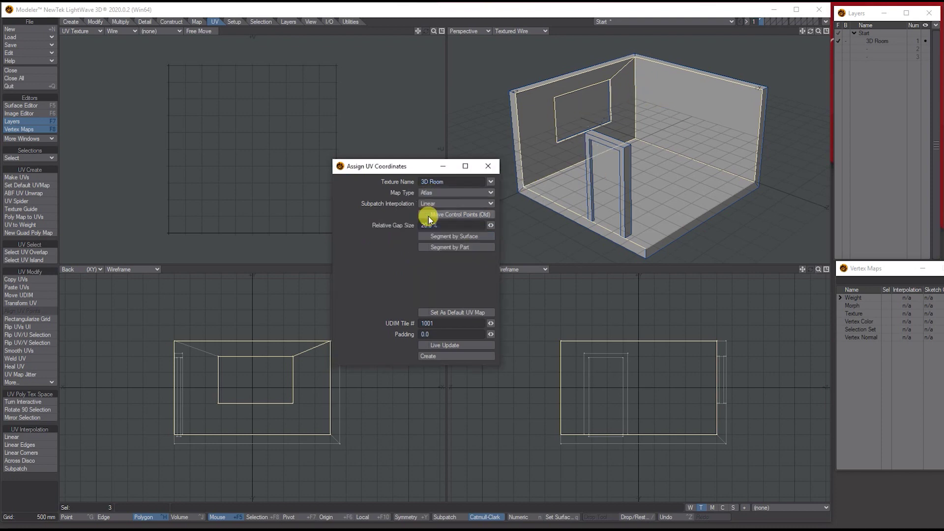
pyautogui.click(439, 346)
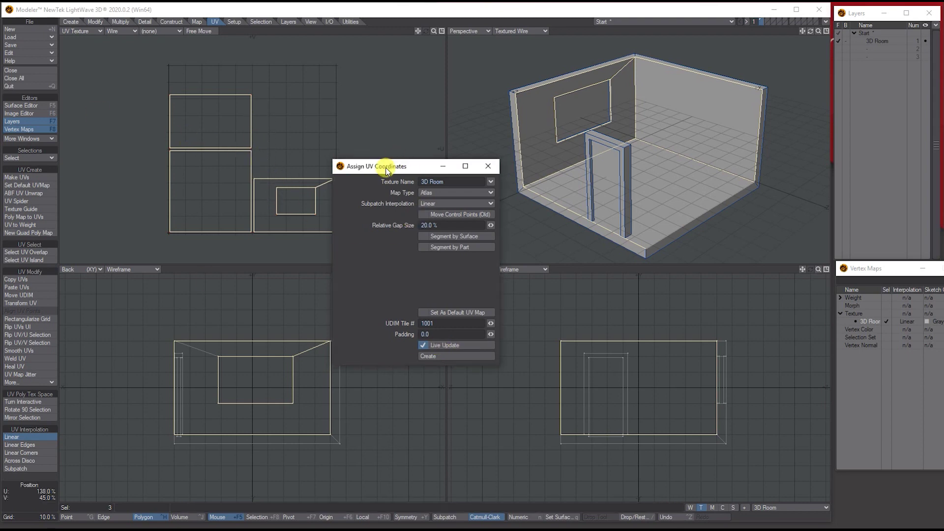
pyautogui.moveTo(379, 166); pyautogui.dragTo(418, 153)
pyautogui.click(499, 344)
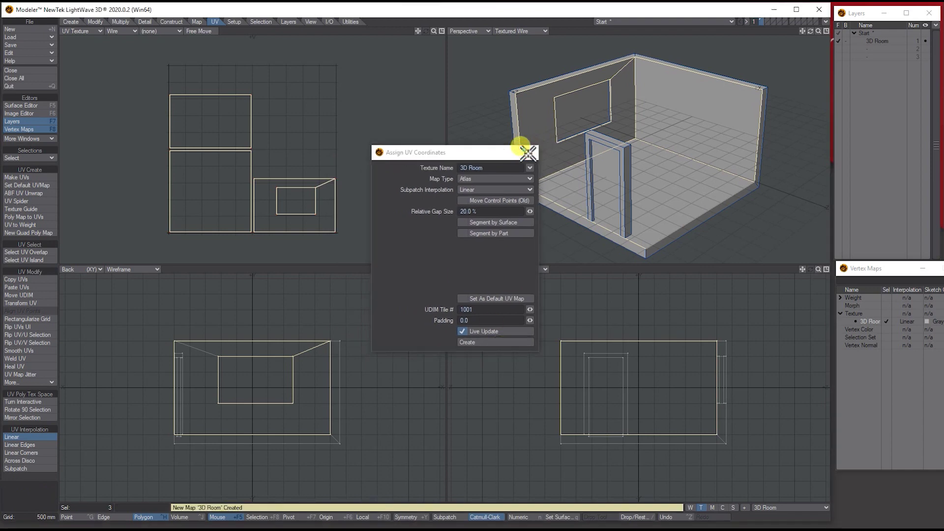
pyautogui.click(527, 152)
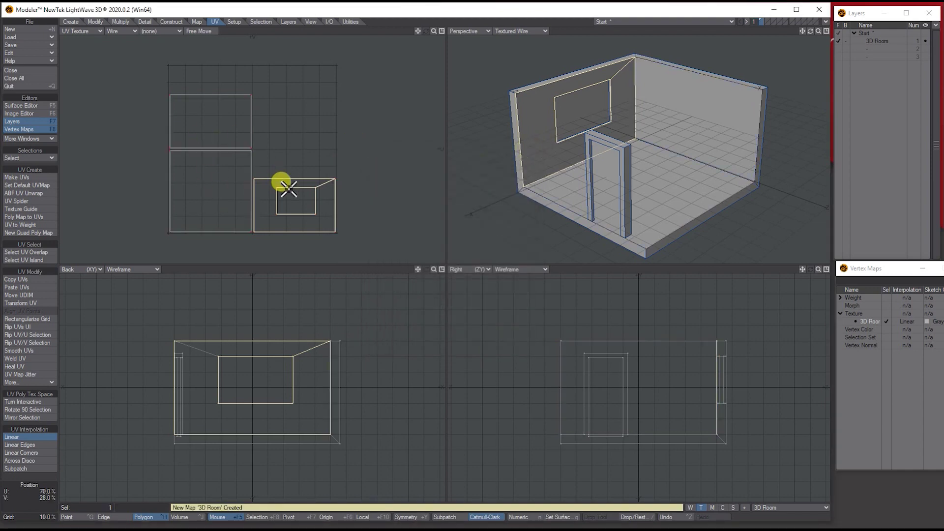
# Move the window wall's UV island up beside the other wall's island and clear the selection.
pyautogui.moveTo(286, 192); pyautogui.dragTo(284, 108)
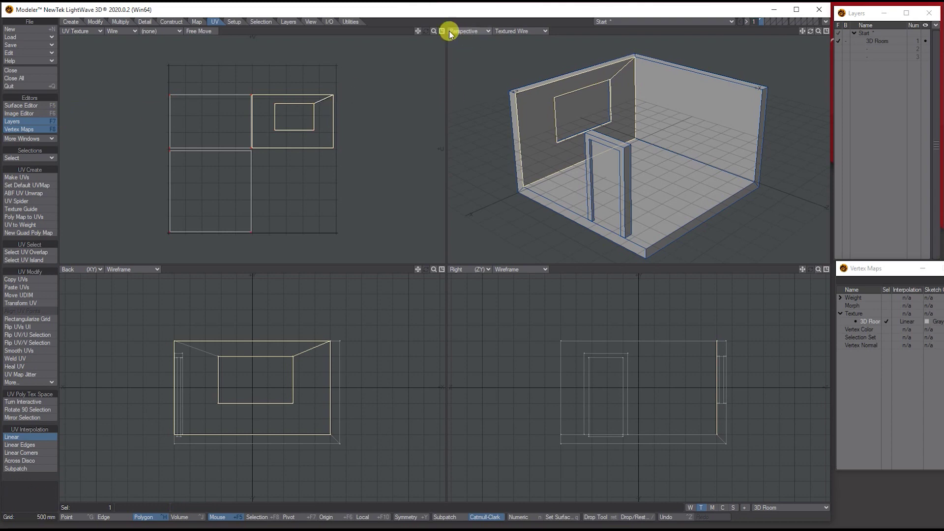
pyautogui.moveTo(433, 31)
pyautogui.mouseDown()
pyautogui.moveTo(442, 31)
pyautogui.moveTo(432, 30)
pyautogui.mouseUp()
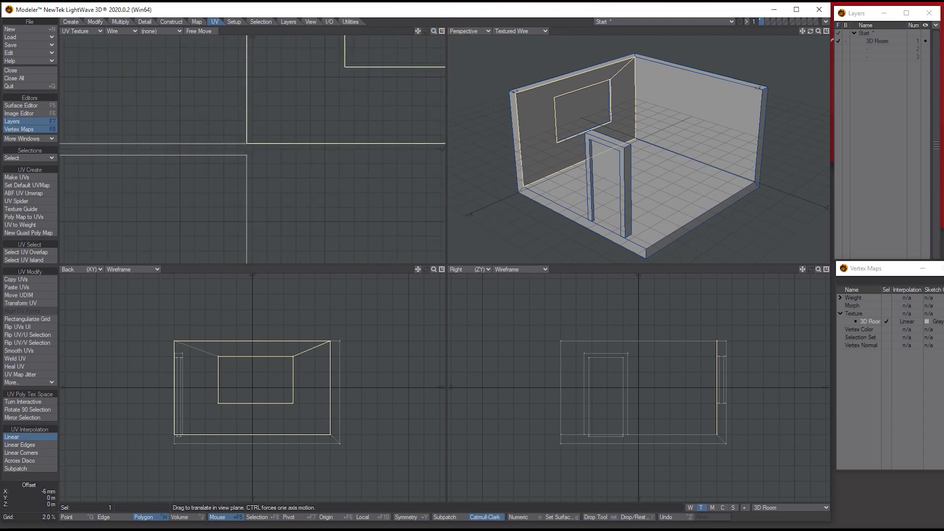
pyautogui.moveTo(433, 31); pyautogui.dragTo(433, 31)
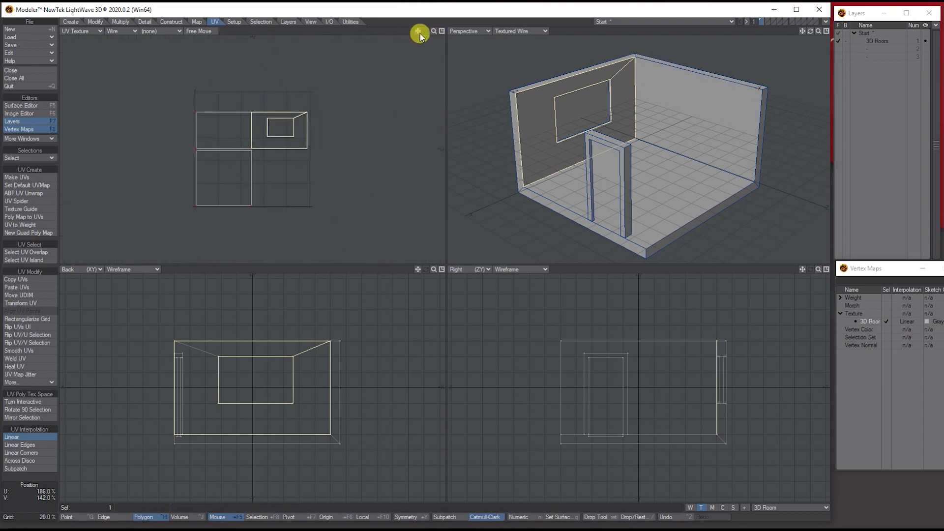
pyautogui.press('/')
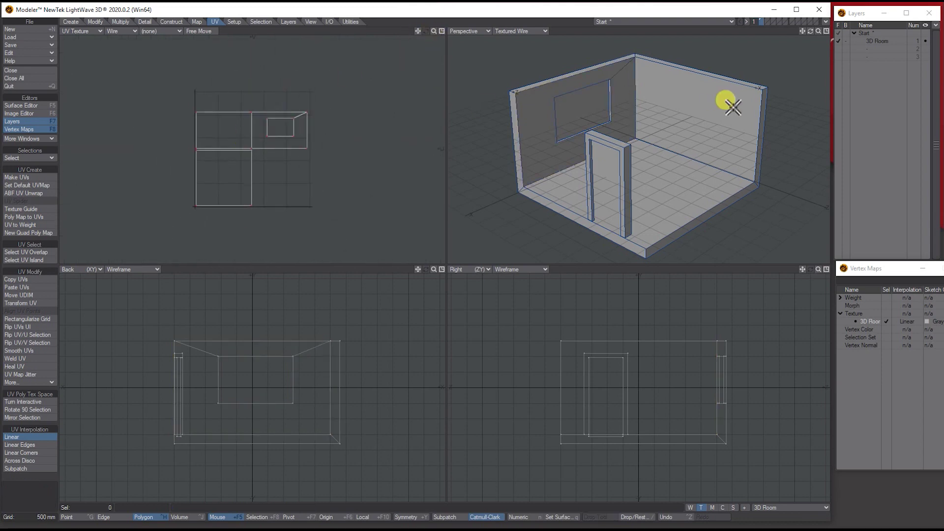
# Map the window pane polygon into the 3D Room UV map with a Planar projection along the Z axis, using Live Update.
pyautogui.click(598, 112)
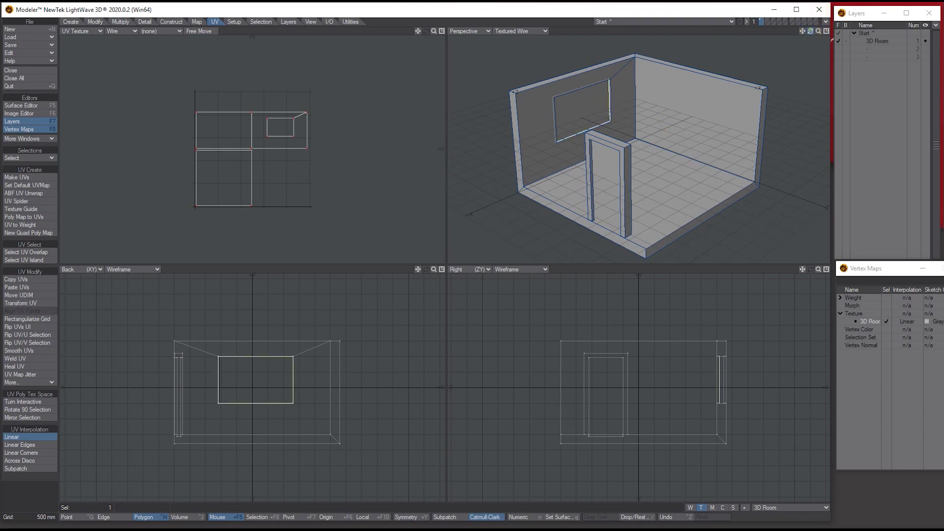
pyautogui.moveTo(810, 31); pyautogui.dragTo(816, 31)
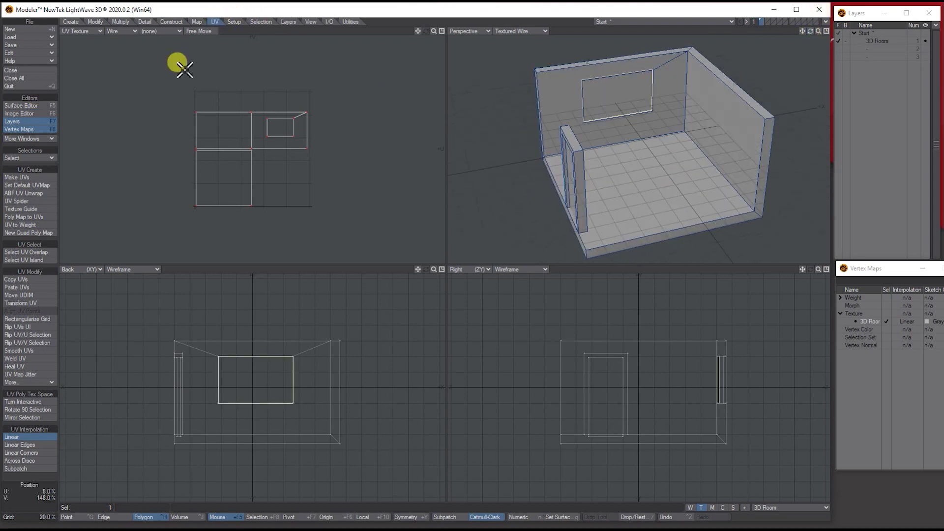
pyautogui.click(32, 176)
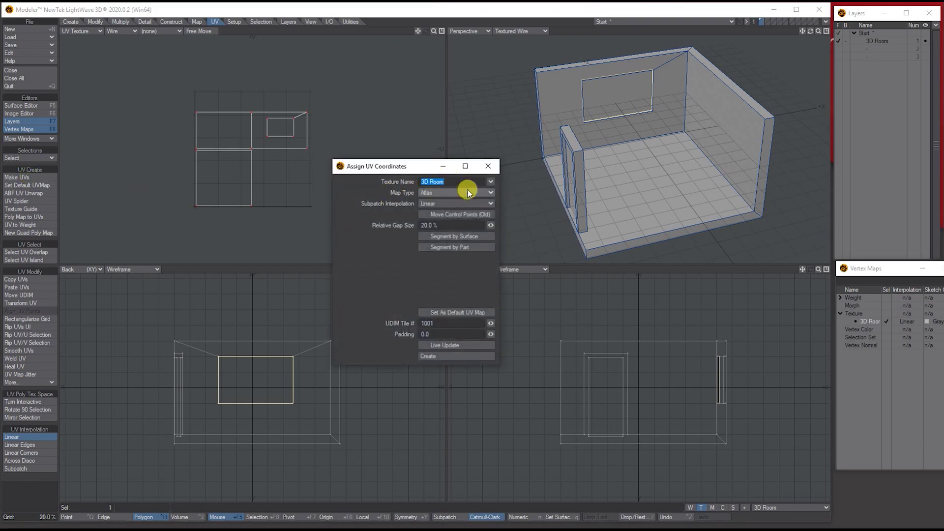
pyautogui.click(443, 192)
pyautogui.click(448, 172)
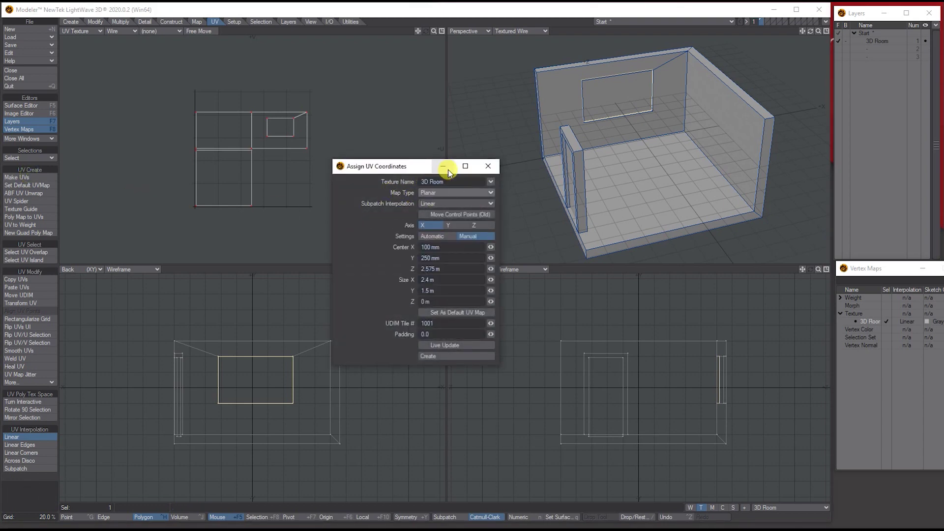
pyautogui.click(445, 347)
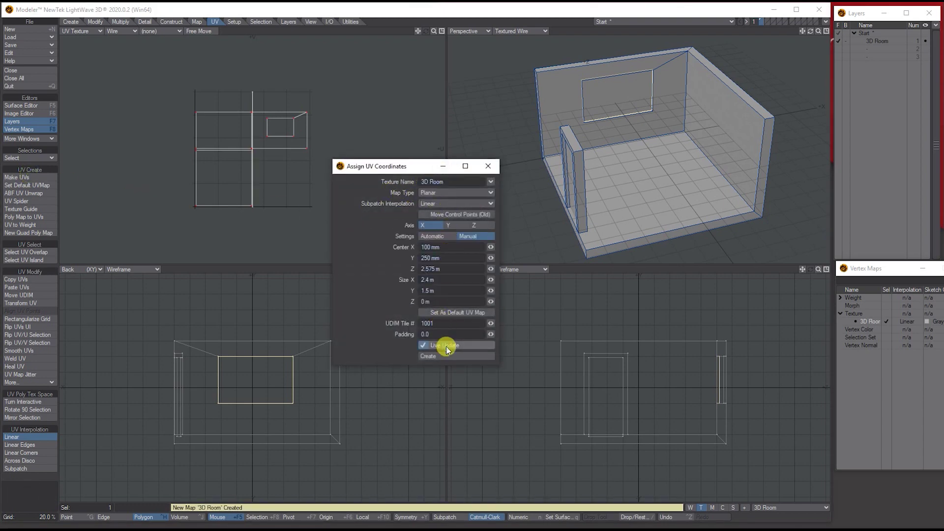
pyautogui.click(475, 225)
pyautogui.click(450, 225)
pyautogui.click(431, 225)
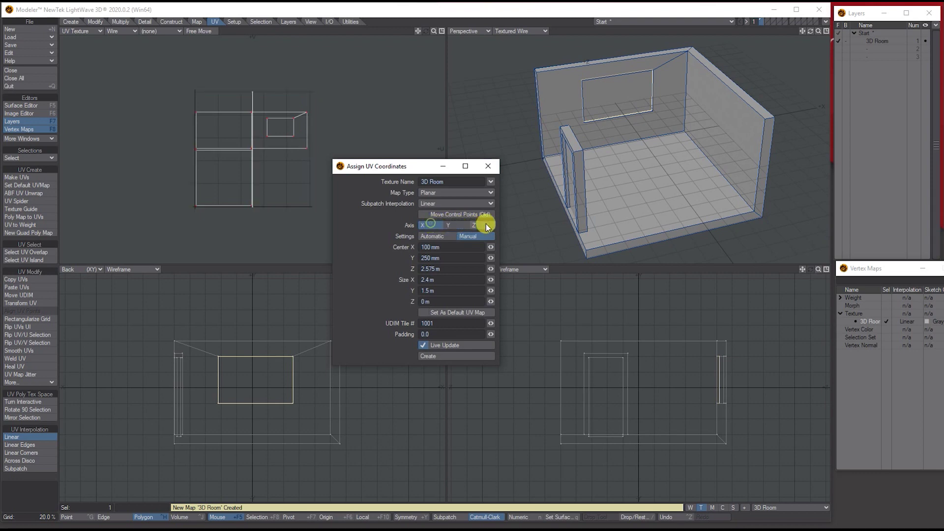
pyautogui.click(480, 226)
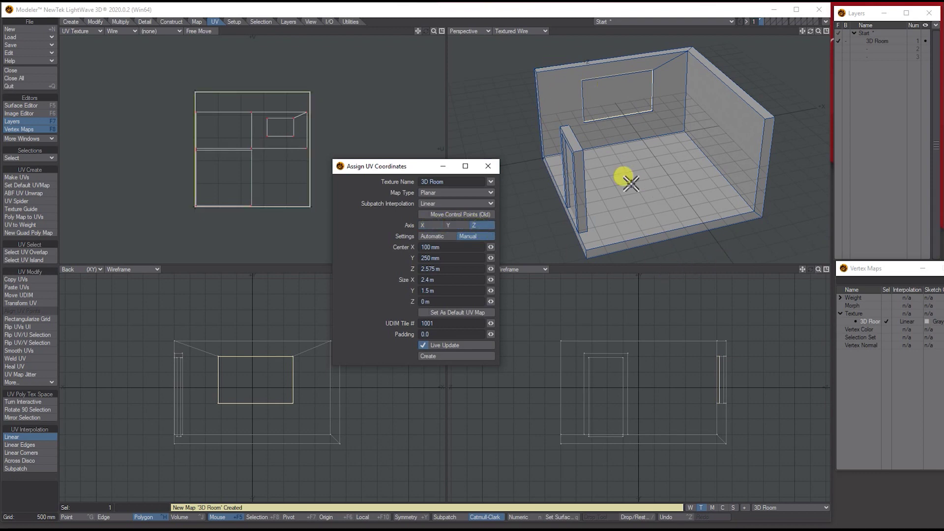
# Set the planar projection's Y size to 2.4 m to match its X size and create the window's UVs.
pyautogui.click(422, 215)
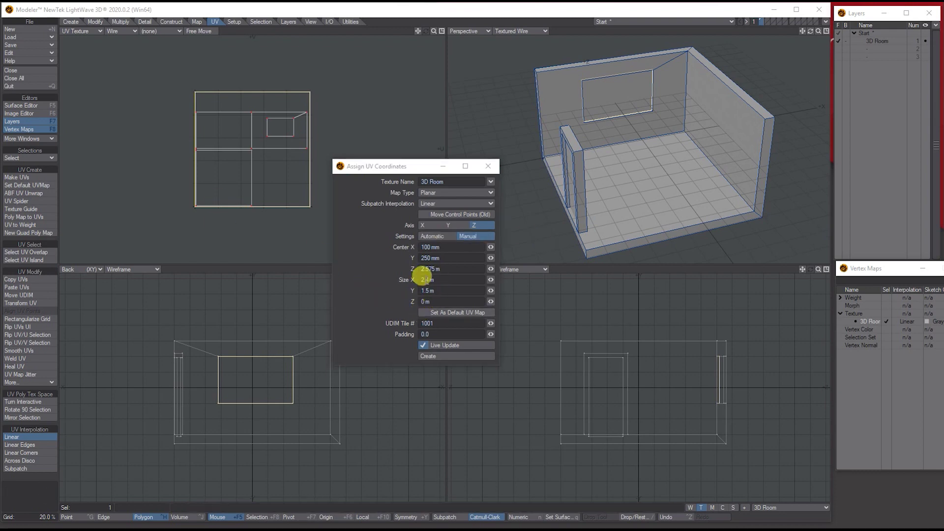
pyautogui.click(426, 280)
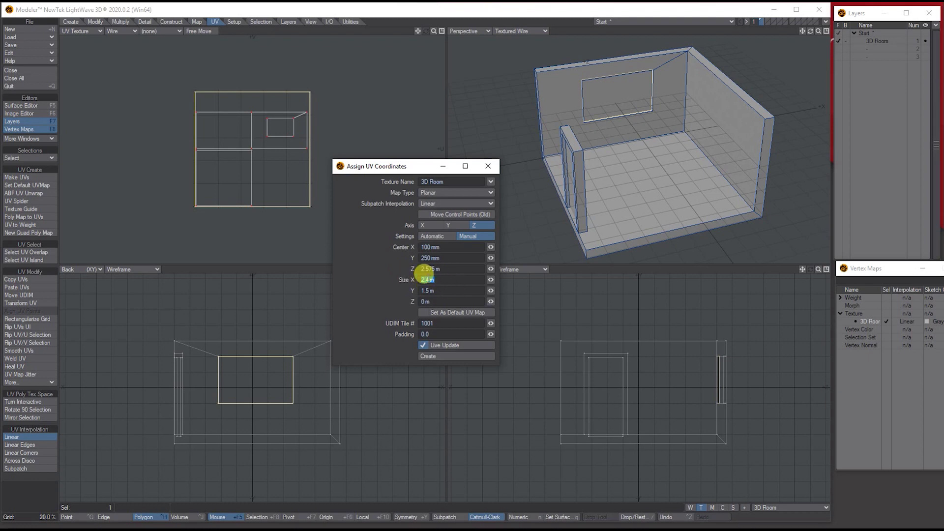
pyautogui.click(441, 290)
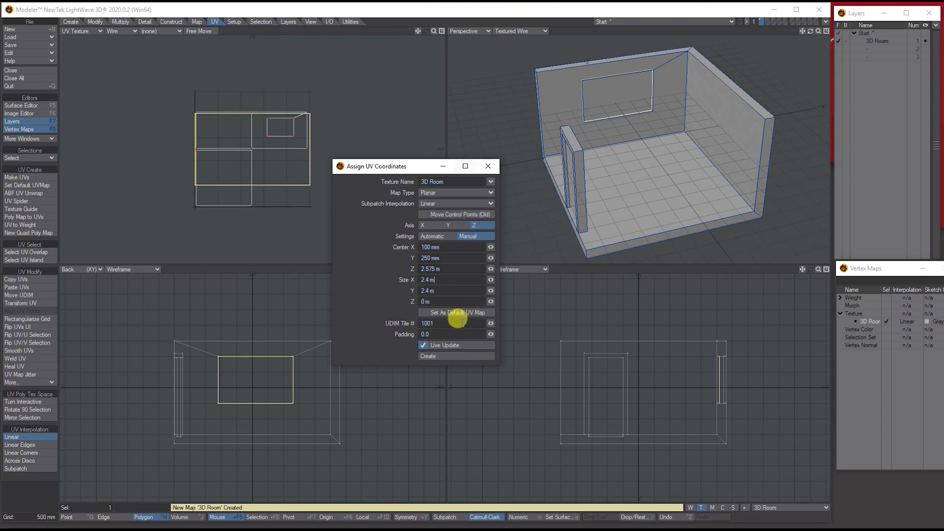
pyautogui.click(451, 356)
pyautogui.click(487, 166)
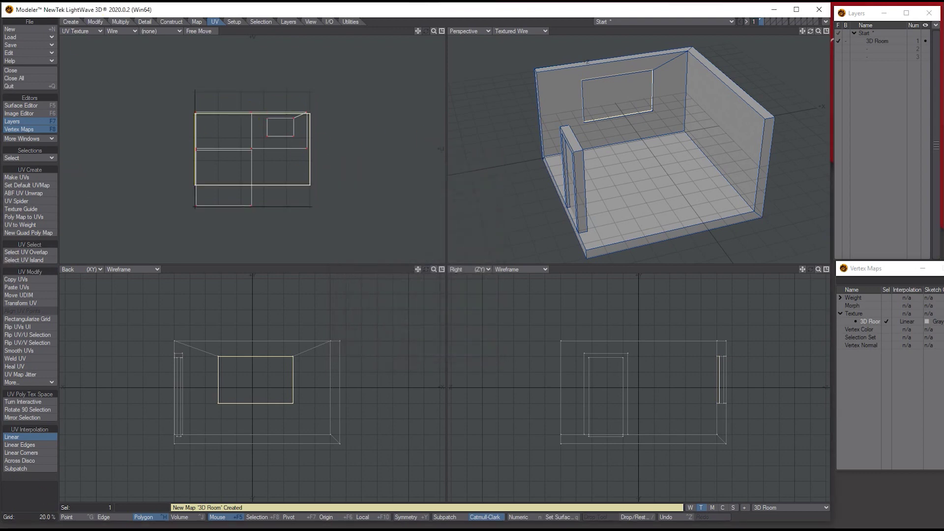
# Scale down the window's UV island, move it above the window wall's island, and deselect it.
pyautogui.click(95, 21)
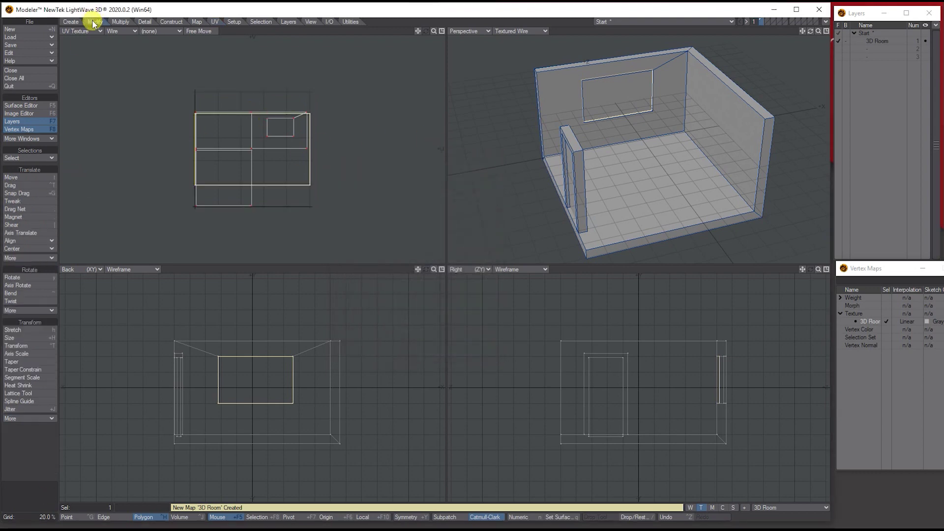
pyautogui.click(26, 338)
pyautogui.moveTo(264, 151); pyautogui.dragTo(287, 143)
pyautogui.press('t')
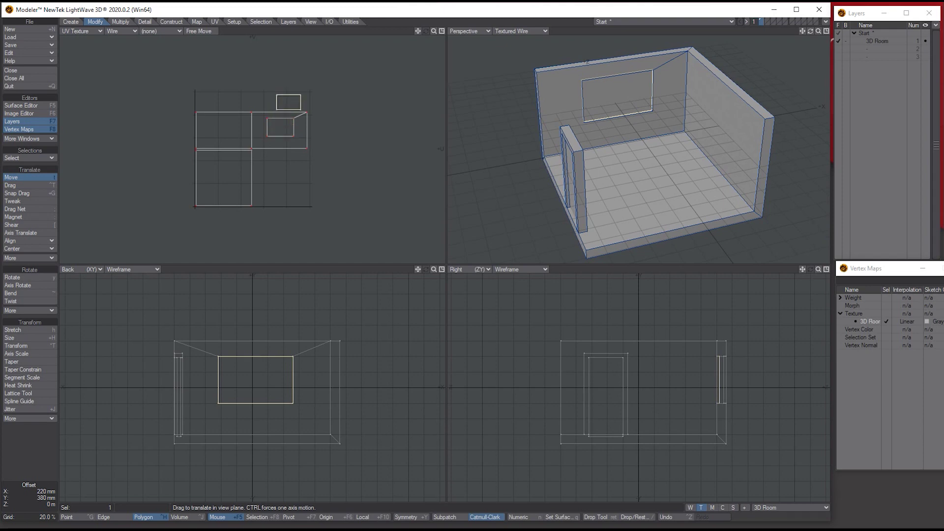
pyautogui.press('space')
pyautogui.click(353, 182)
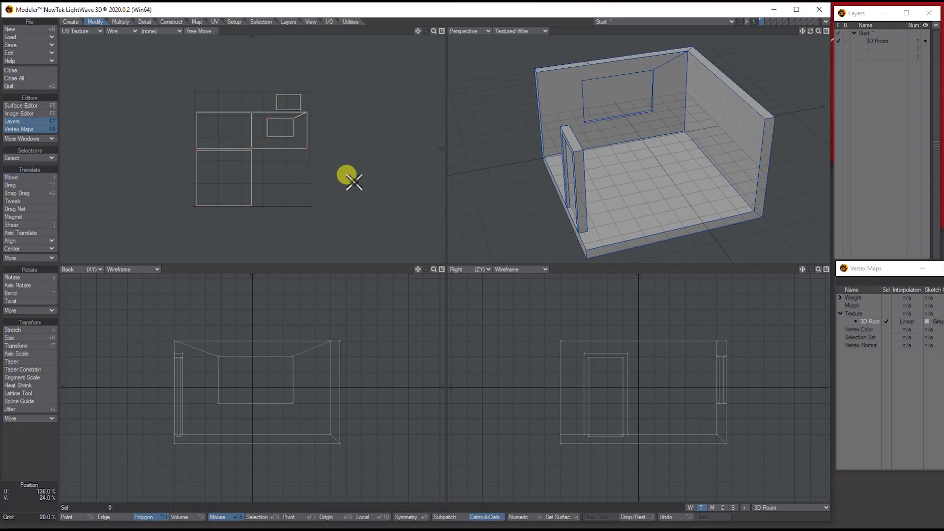
# Select both large faces of the door, one on each side of the door panel.
pyautogui.moveTo(810, 32); pyautogui.dragTo(684, 147)
pyautogui.click(562, 131)
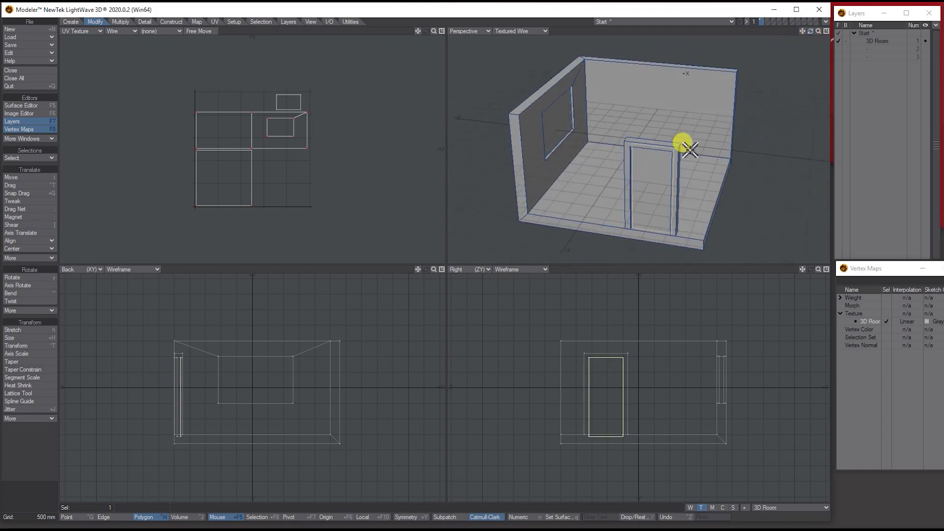
pyautogui.click(646, 171)
pyautogui.moveTo(811, 31); pyautogui.dragTo(812, 32)
pyautogui.click(550, 111)
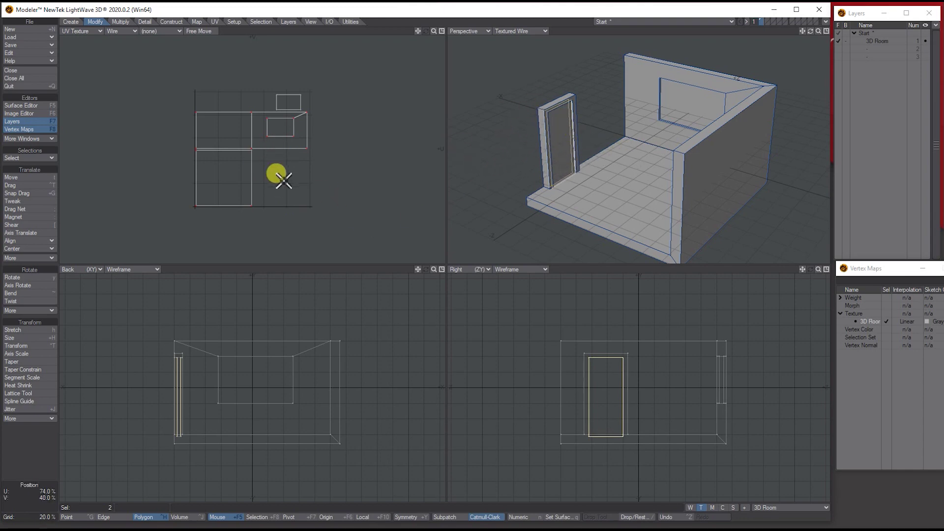
# Set up a Planar projection along the X axis for the door faces in the 3D Room UV map, using Live Update.
pyautogui.click(214, 22)
pyautogui.click(27, 176)
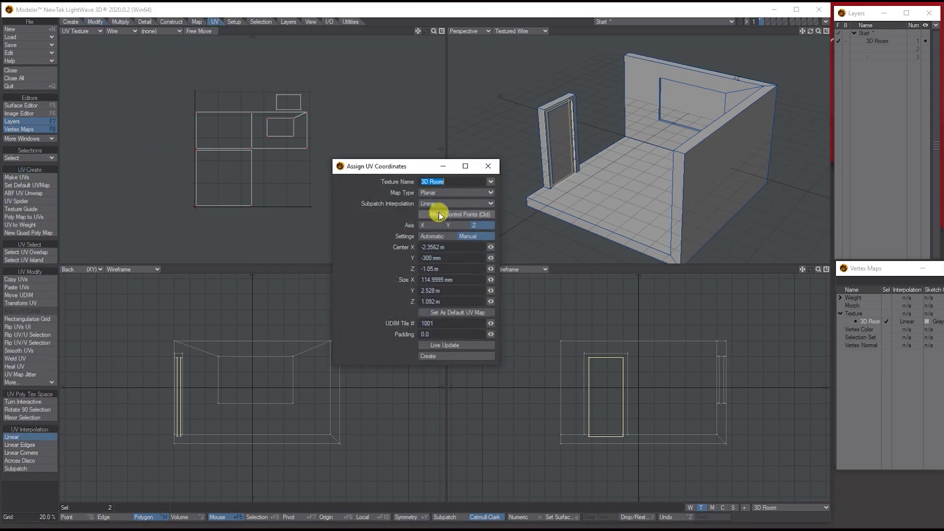
pyautogui.click(444, 345)
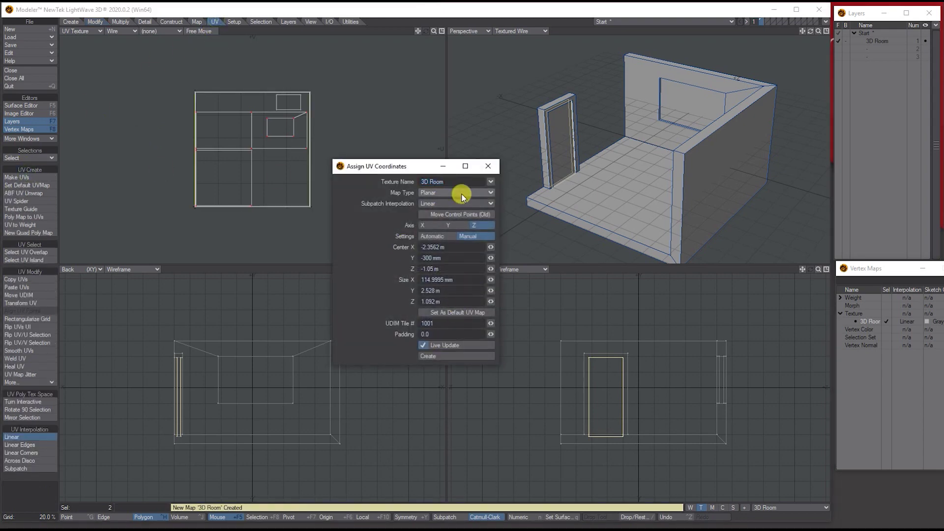
pyautogui.click(426, 226)
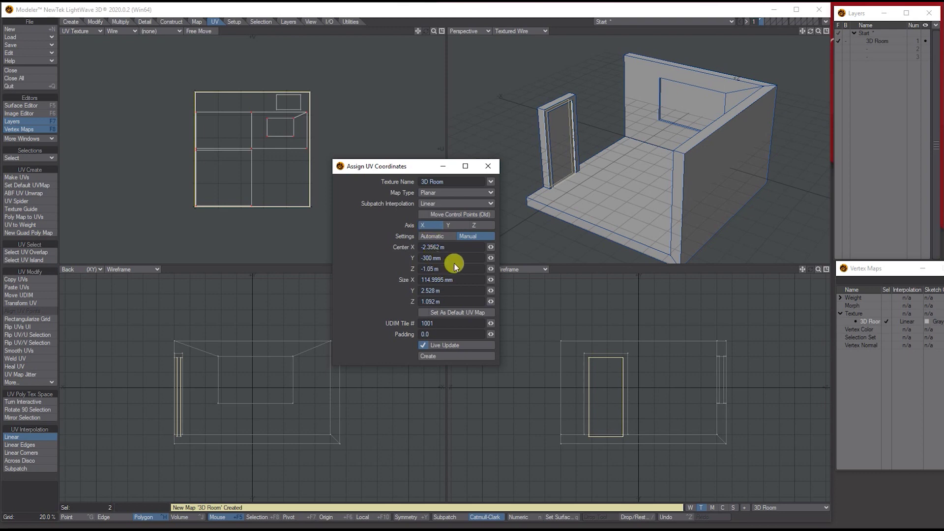
# Set the projection's Z size to 2.528 m to match its Y size and create the door's UVs.
pyautogui.click(445, 290)
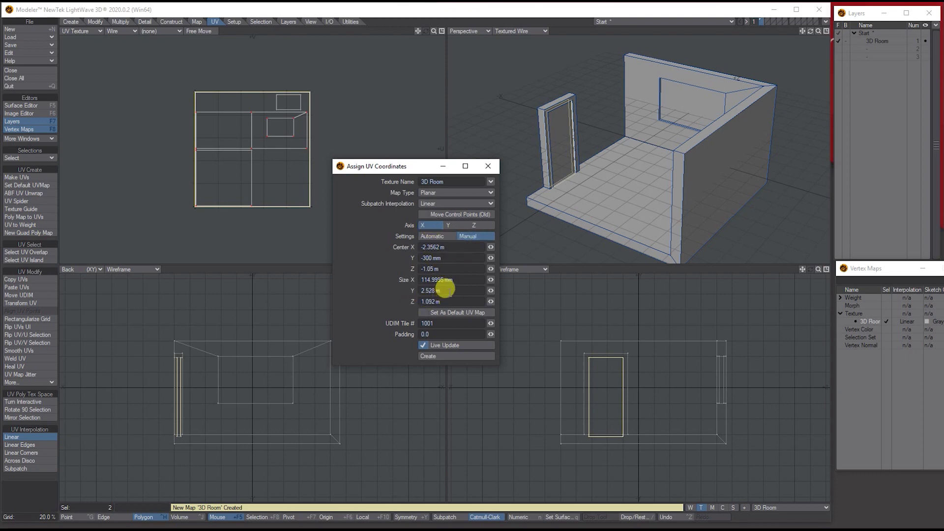
pyautogui.hotkey('ctrl', 'c')
pyautogui.click(445, 301)
pyautogui.hotkey('ctrl', 'v')
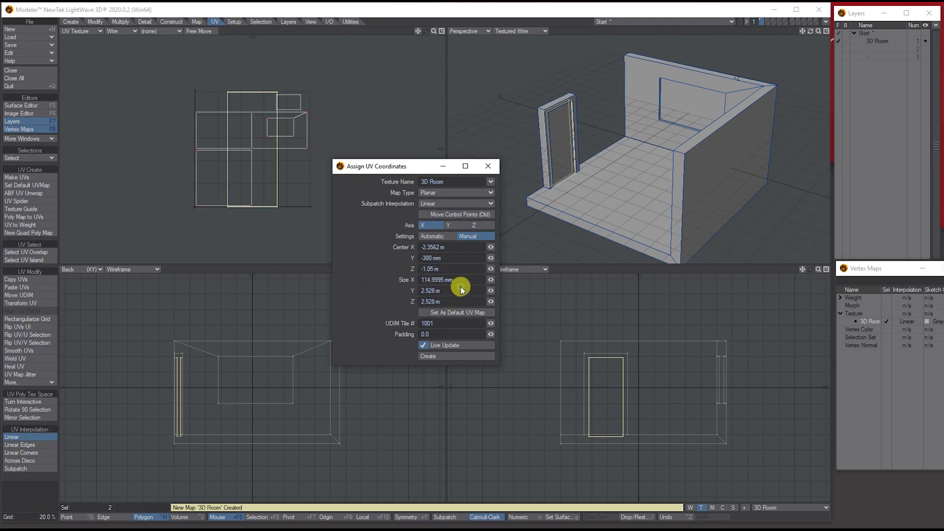
pyautogui.click(432, 356)
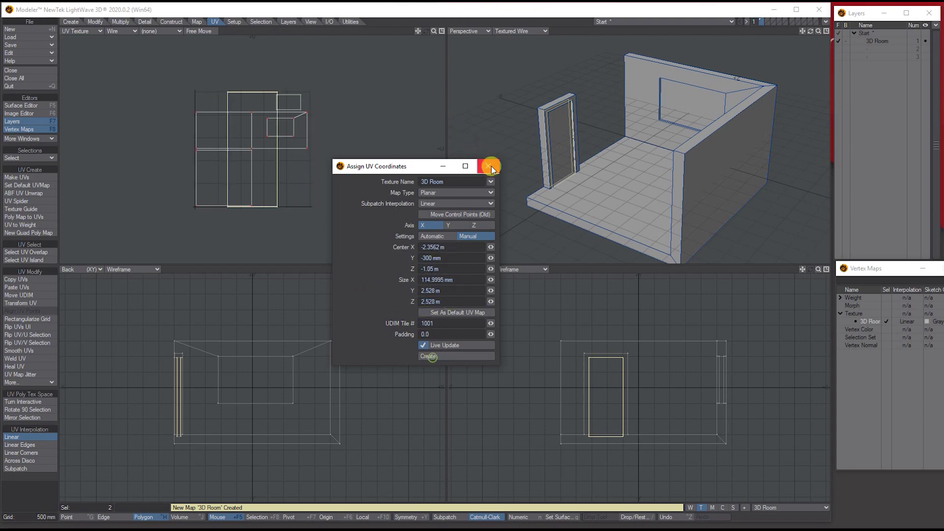
pyautogui.click(488, 166)
# Scale down the door's UV island and move it into the empty area beside the floor's island.
pyautogui.click(97, 22)
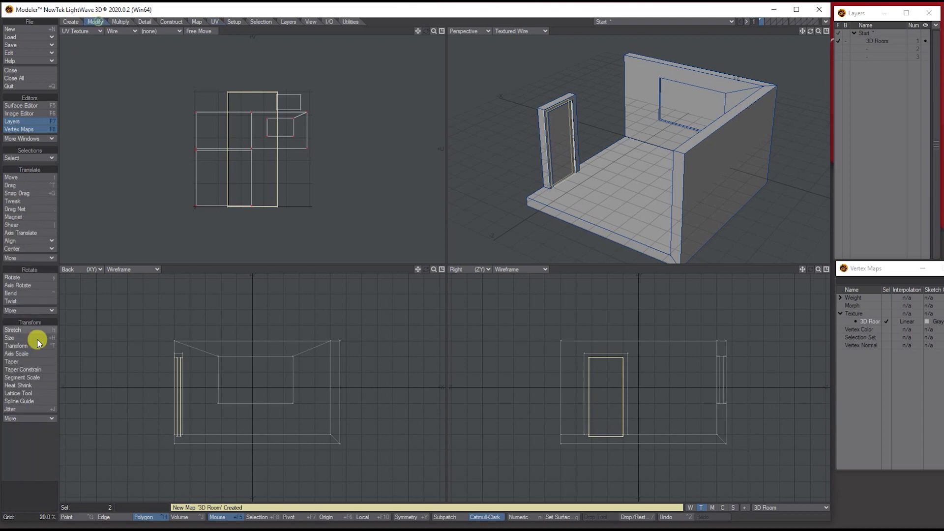
pyautogui.click(15, 338)
pyautogui.moveTo(284, 147); pyautogui.dragTo(219, 146)
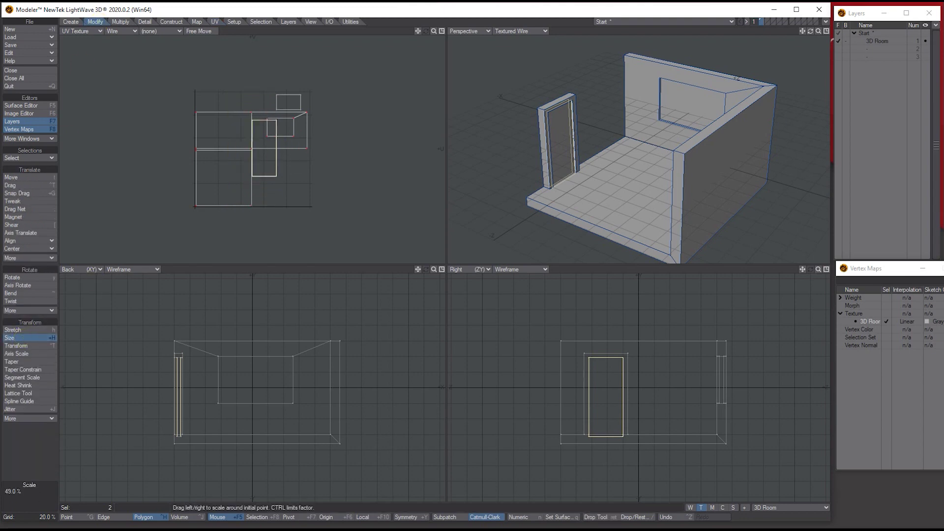
pyautogui.click(279, 143)
pyautogui.press('t')
pyautogui.moveTo(280, 136); pyautogui.dragTo(278, 162)
pyautogui.press('Return')
# Deselect one of the two door faces, try moving the other's overlapping UVs sideways, and undo each move.
pyautogui.click(557, 126)
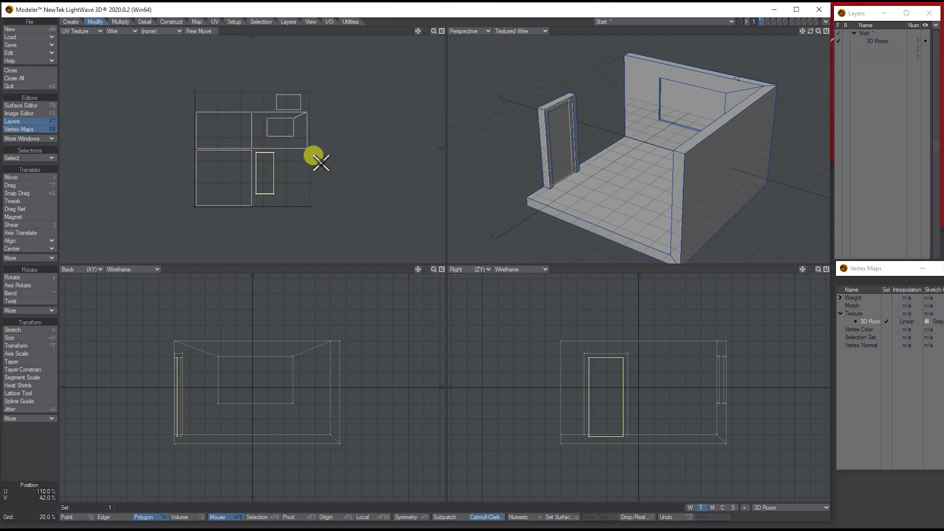
pyautogui.press('t')
pyautogui.moveTo(255, 164); pyautogui.dragTo(277, 167)
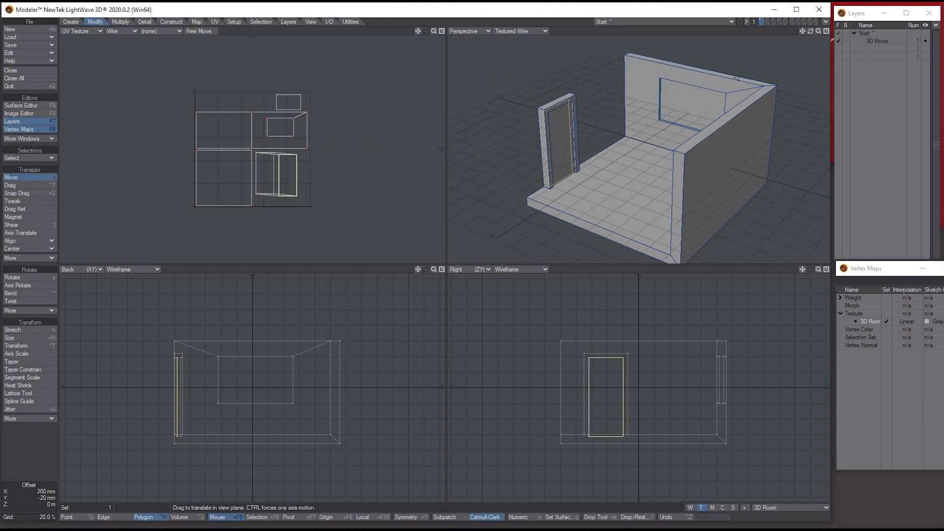
pyautogui.hotkey('ctrl', 'z')
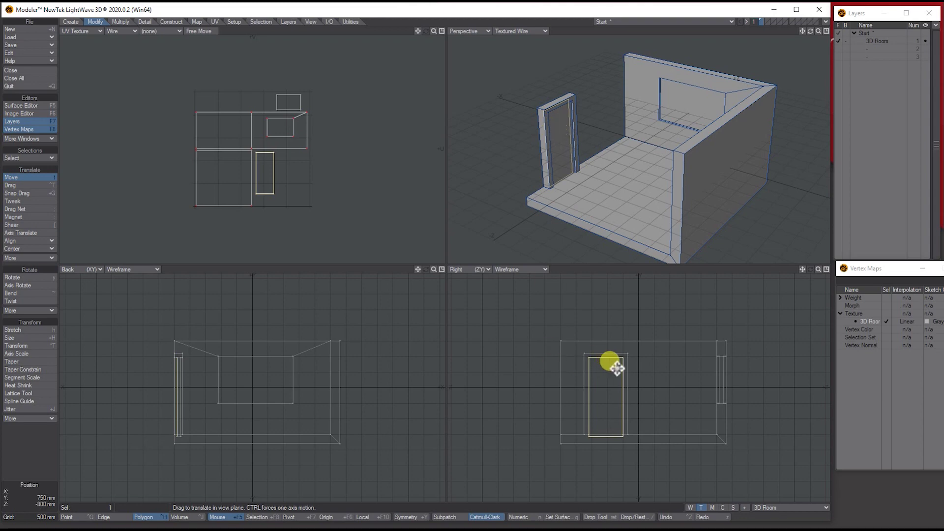
pyautogui.moveTo(273, 180); pyautogui.dragTo(305, 181)
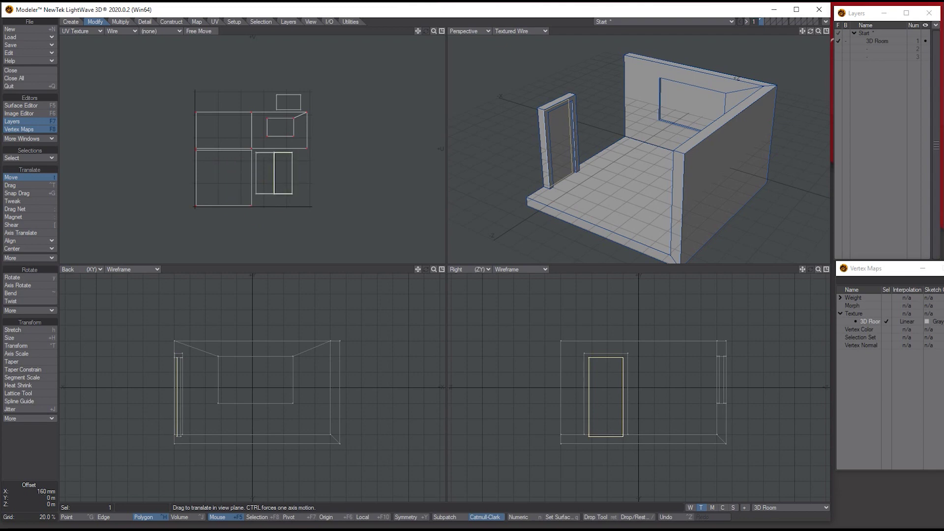
pyautogui.hotkey('ctrl', 'z')
pyautogui.click(267, 172)
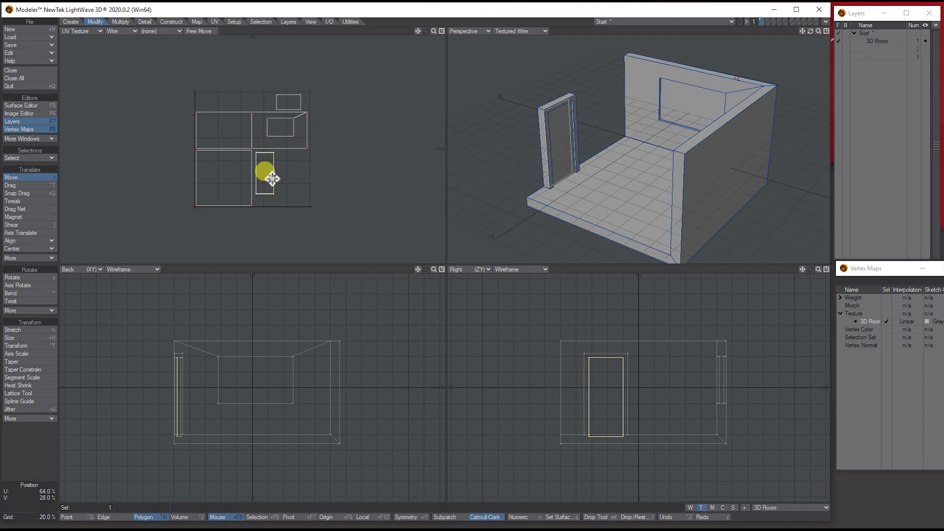
pyautogui.press('Return')
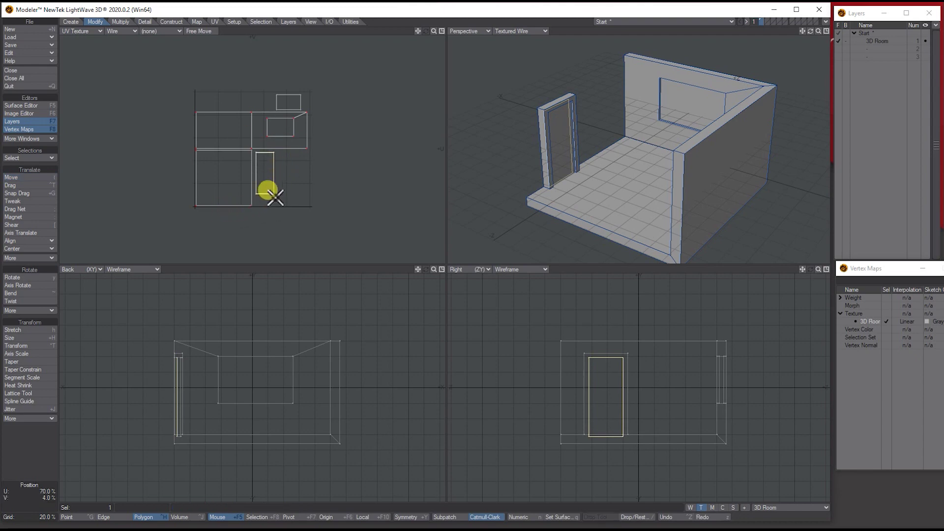
# Clear the door selection and select the entire door frame by expanding from its top polygon with Connected.
pyautogui.click(273, 174)
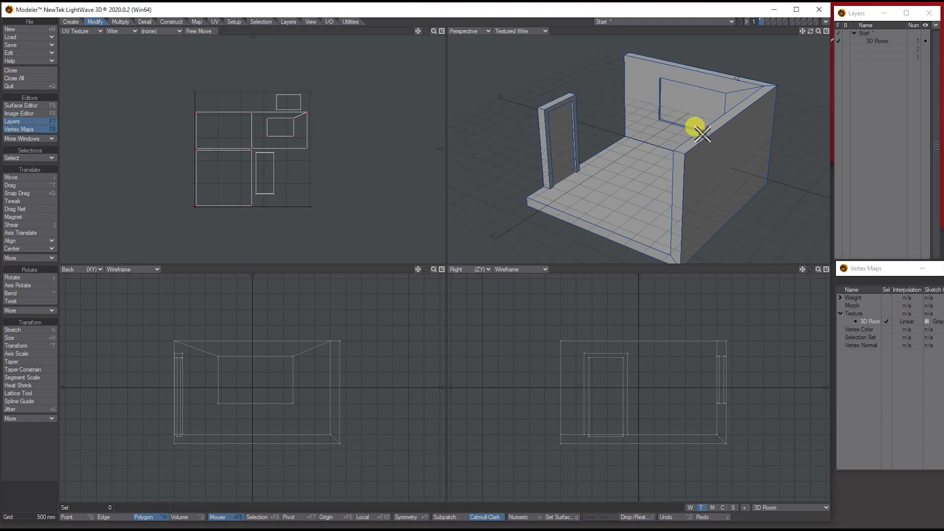
pyautogui.click(546, 127)
pyautogui.doubleClick(545, 127)
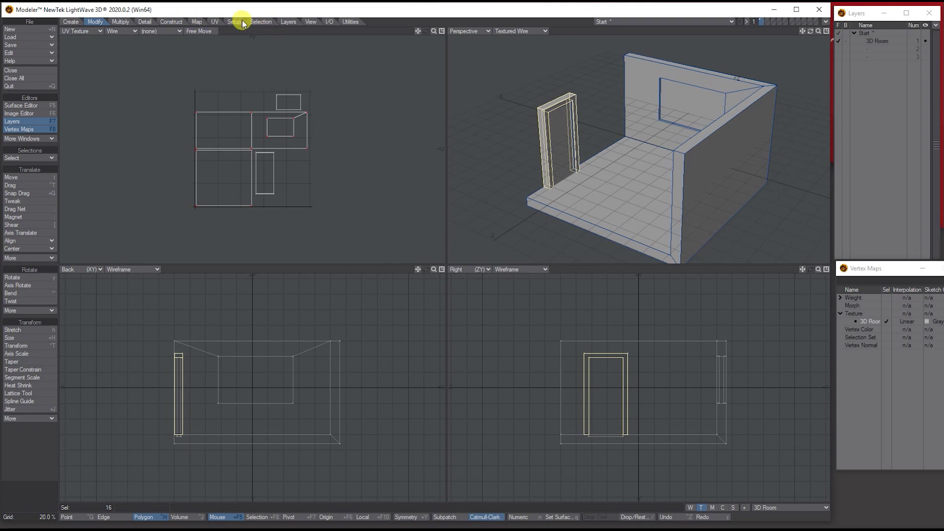
pyautogui.click(261, 22)
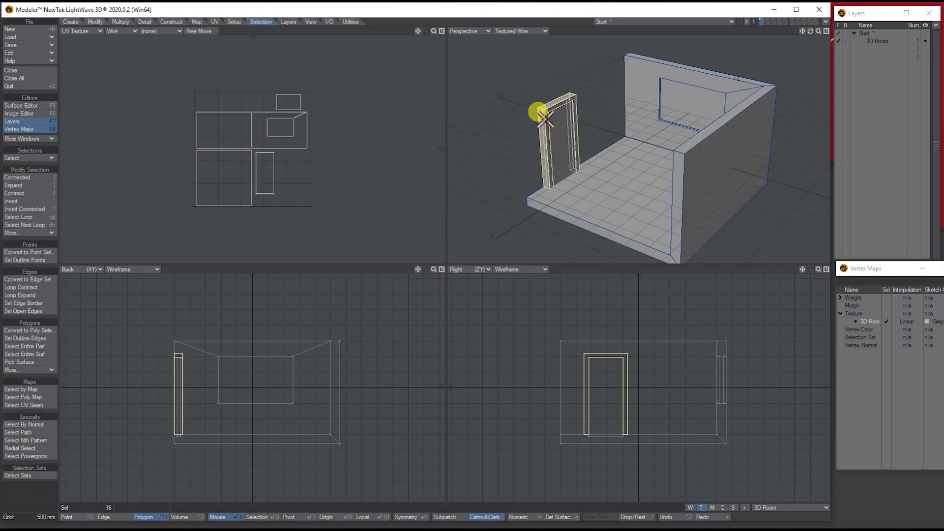
pyautogui.press('/')
pyautogui.click(545, 103)
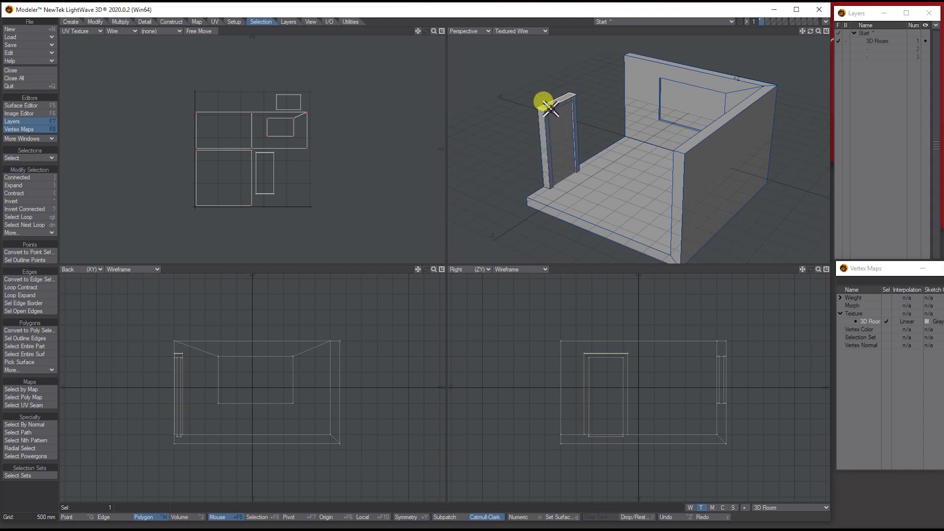
pyautogui.click(45, 178)
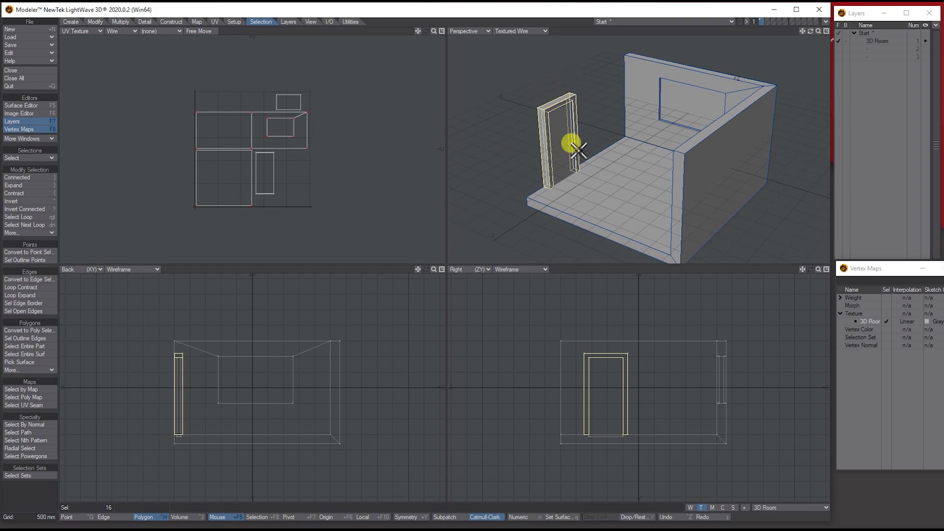
# Create UVs for the door frame in the 3D Room UV map with the Atlas map type, using Live Update.
pyautogui.click(214, 22)
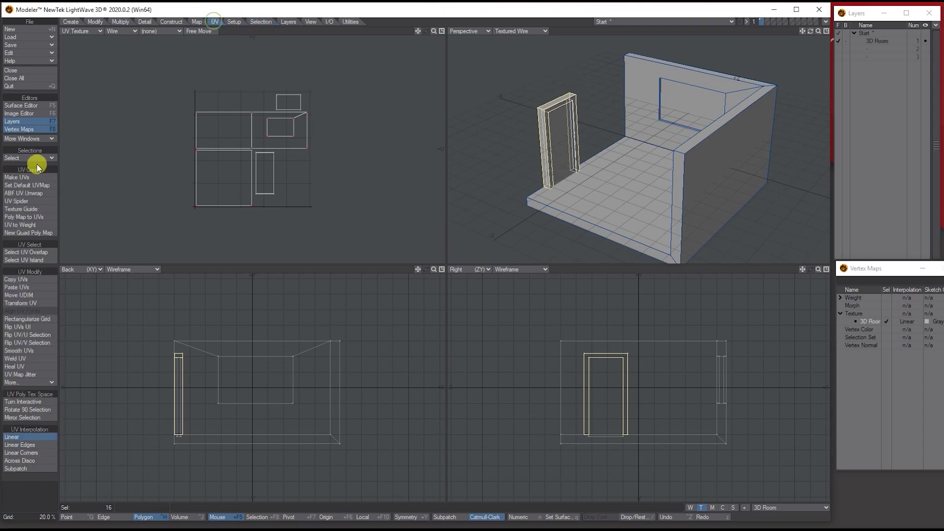
pyautogui.click(34, 177)
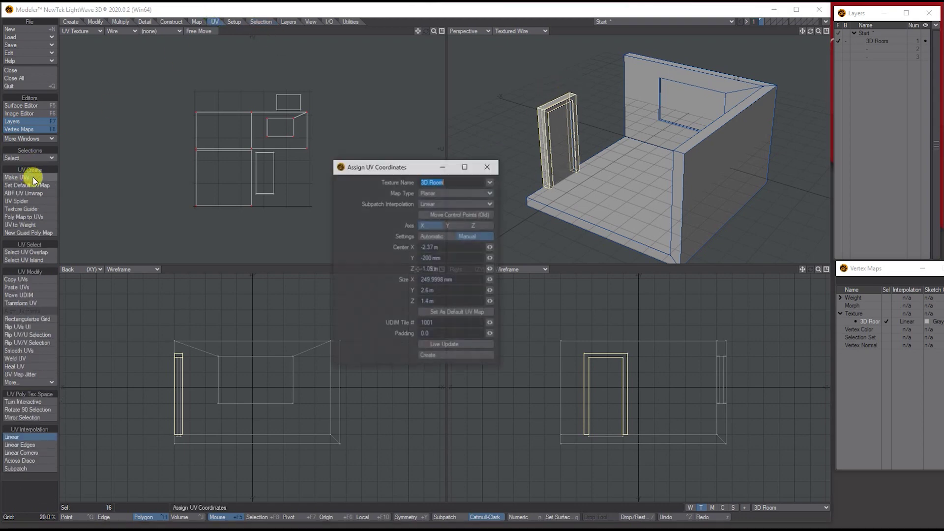
pyautogui.click(453, 193)
pyautogui.click(442, 223)
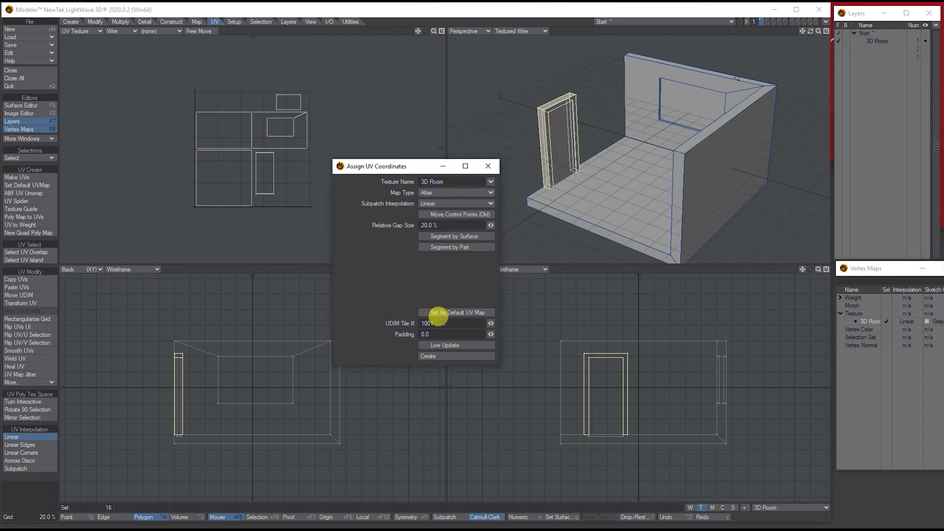
pyautogui.click(445, 346)
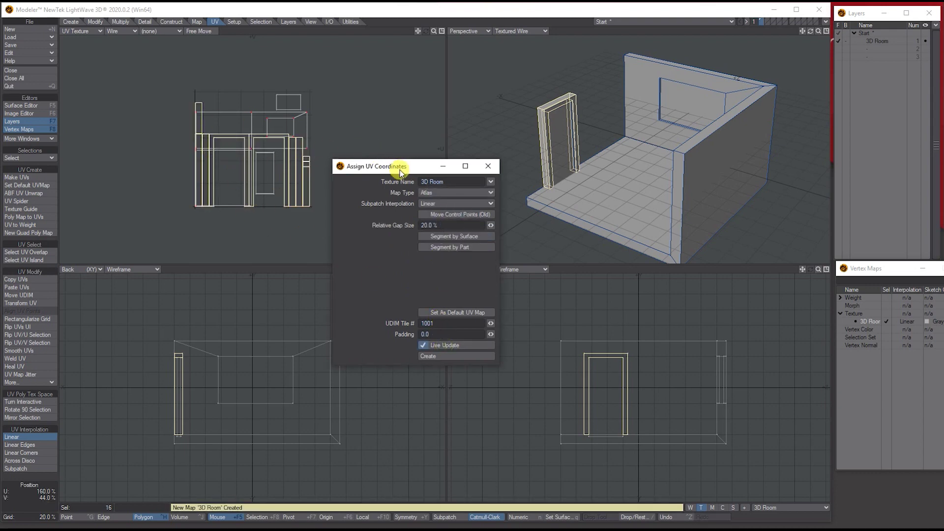
pyautogui.moveTo(400, 170); pyautogui.dragTo(408, 84)
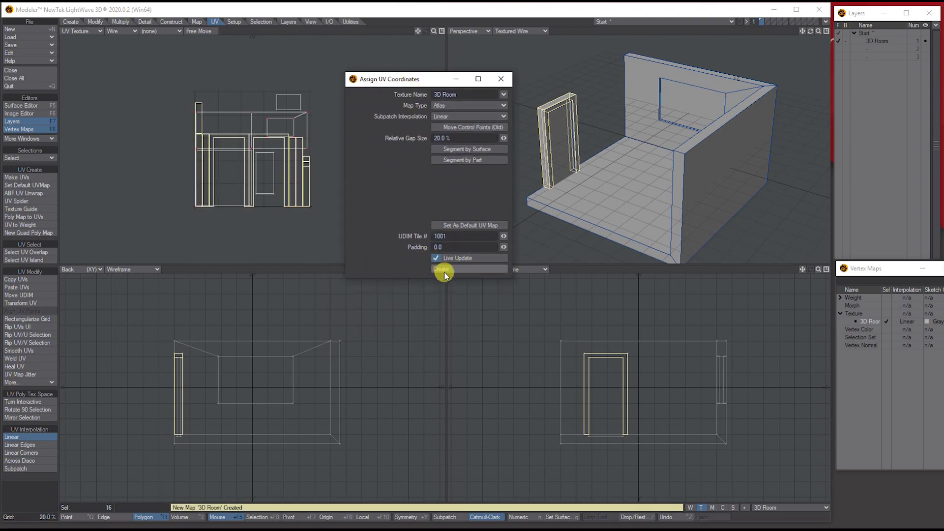
pyautogui.click(502, 78)
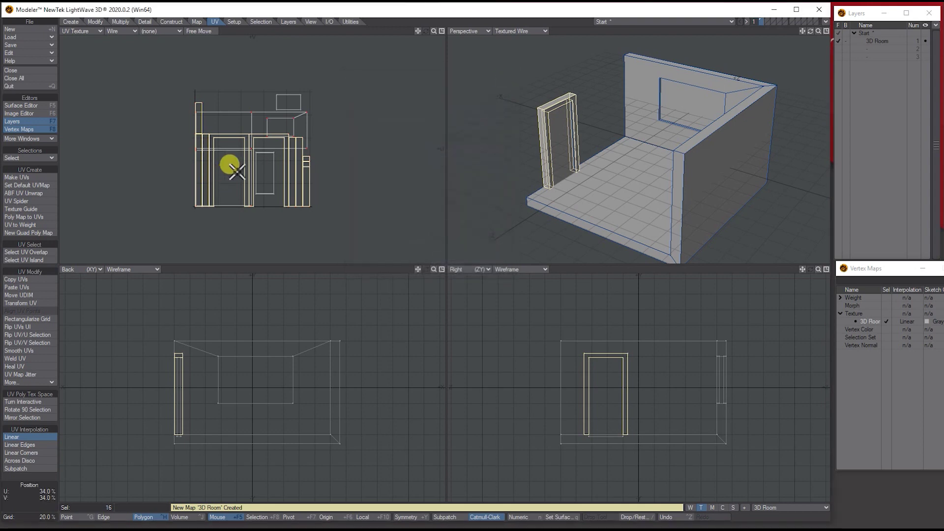
# Move the door frame's UVs out past the left side of the UV square and scale them down.
pyautogui.press('t')
pyautogui.moveTo(249, 164); pyautogui.dragTo(124, 165)
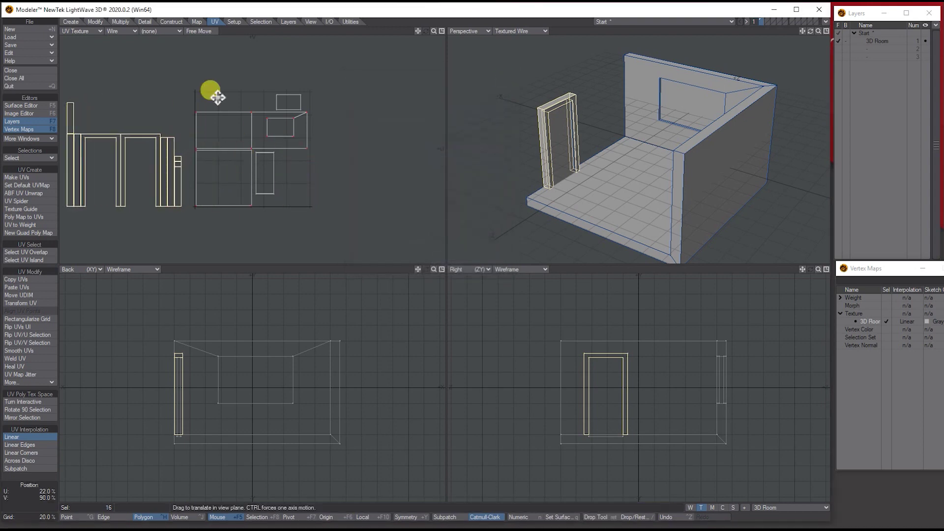
pyautogui.click(94, 21)
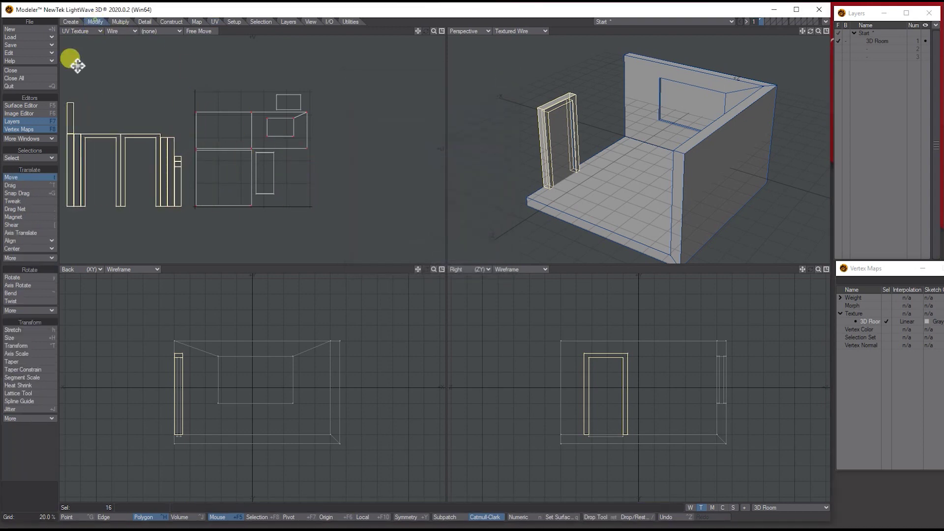
pyautogui.click(25, 338)
pyautogui.moveTo(114, 172); pyautogui.dragTo(43, 172)
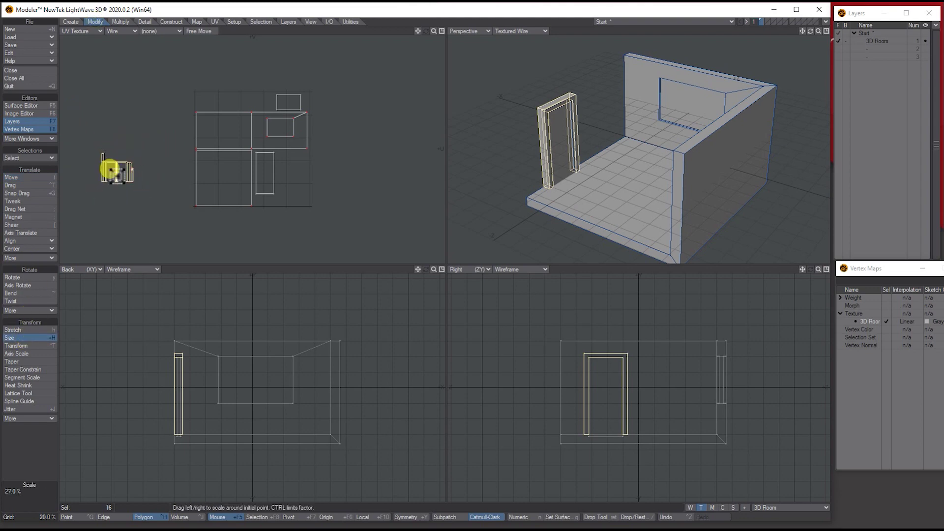
# Move the door frame's UV group outside the right side of the UV square and deselect it.
pyautogui.press('t')
pyautogui.moveTo(116, 172); pyautogui.dragTo(346, 173)
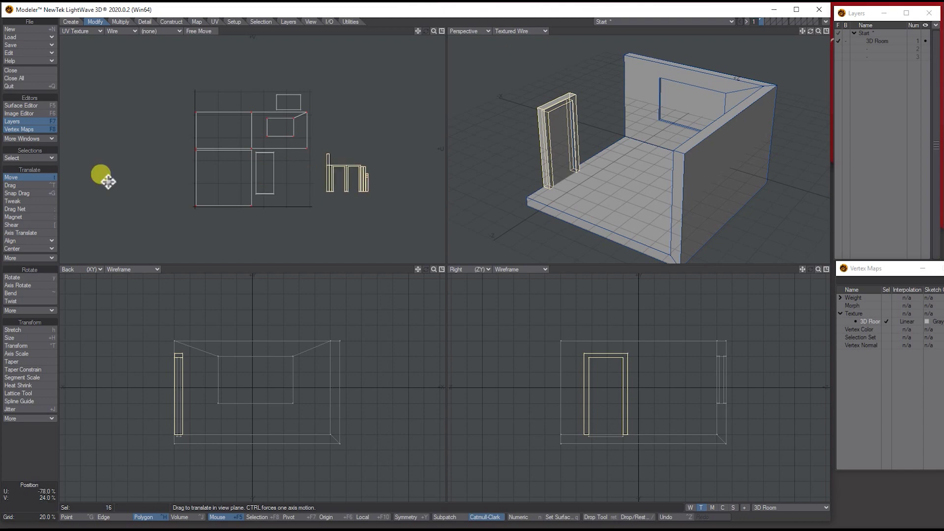
pyautogui.press('Return')
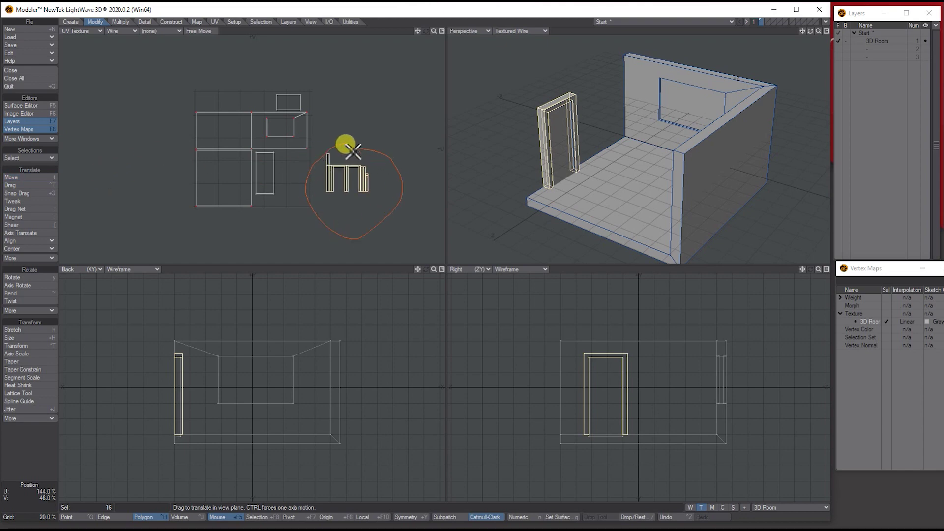
pyautogui.click(335, 131)
# Move the window's UV island outside the UV square, above the door frame's UVs, and deselect it.
pyautogui.click(297, 102)
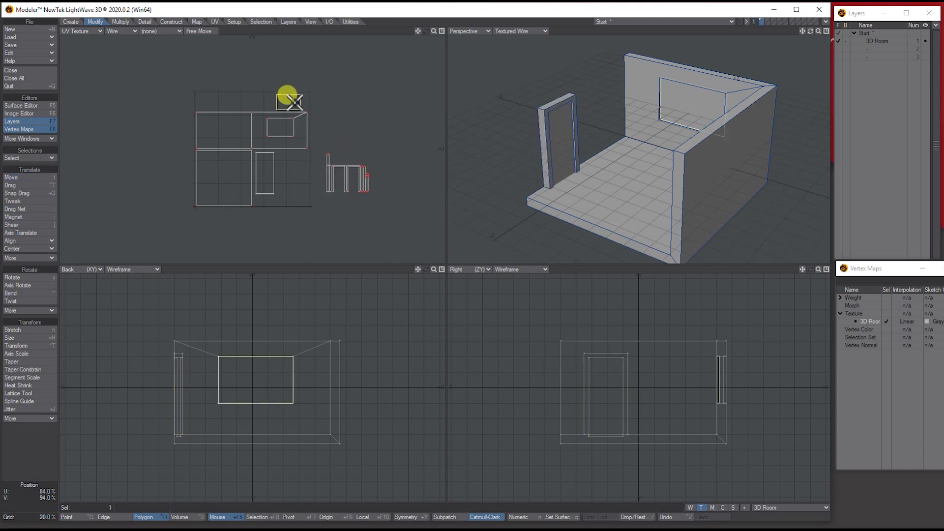
pyautogui.press('t')
pyautogui.moveTo(294, 102); pyautogui.dragTo(378, 108)
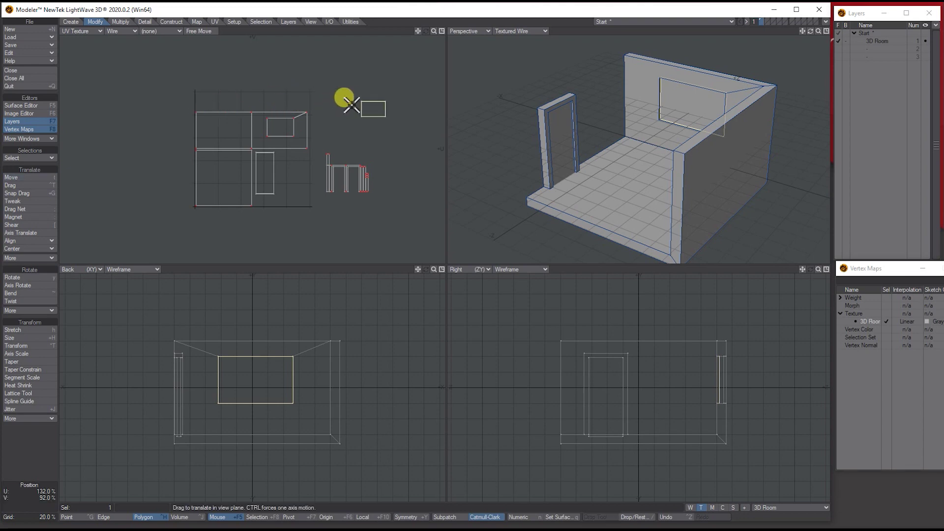
pyautogui.click(371, 103)
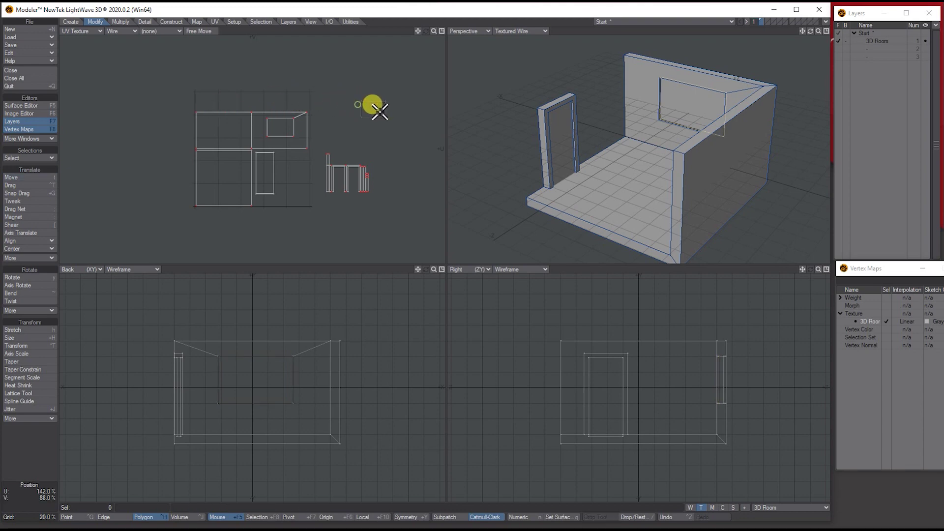
# Move the floor, wall and door UVs up inside the top of the UV square and scale them down slightly.
pyautogui.moveTo(293, 126)
pyautogui.mouseDown()
pyautogui.moveTo(228, 167)
pyautogui.moveTo(237, 173)
pyautogui.moveTo(244, 119)
pyautogui.mouseUp()
pyautogui.press('t')
pyautogui.click(195, 195)
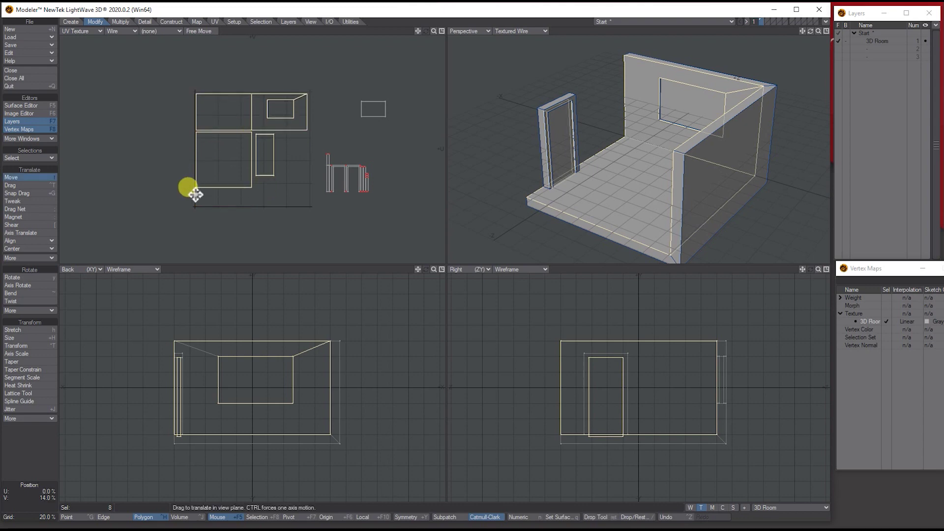
pyautogui.click(16, 338)
pyautogui.moveTo(233, 127); pyautogui.dragTo(228, 128)
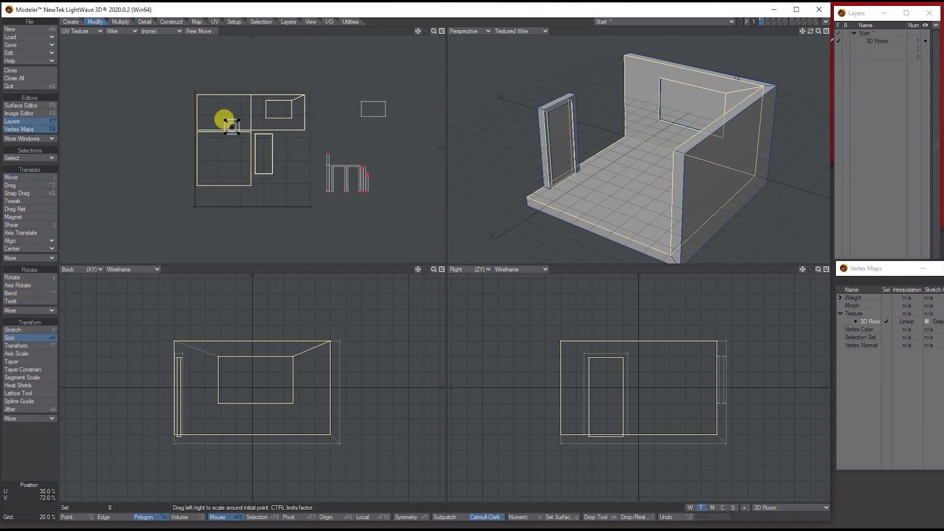
pyautogui.press('Return')
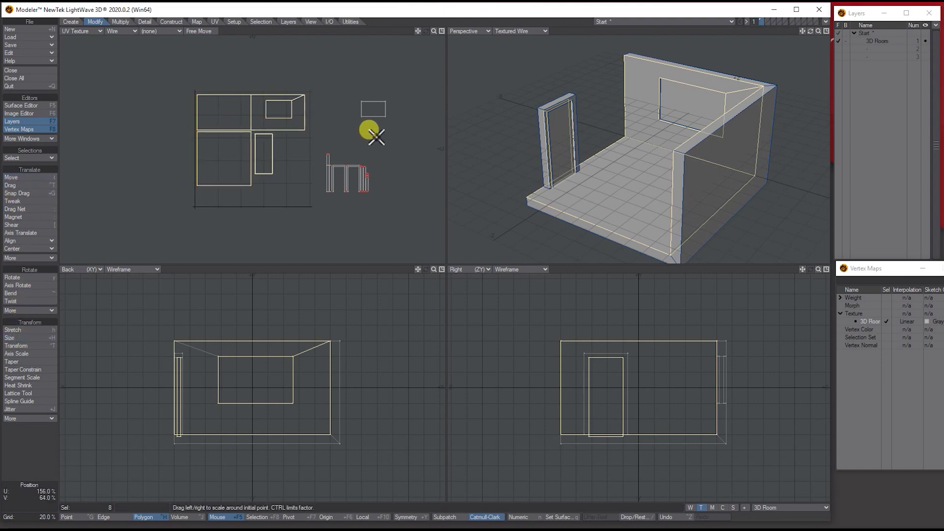
# Move the window's UV island back into the window opening of the wall UVs, centre it there and deselect it.
pyautogui.click(379, 105)
pyautogui.hotkey('ctrl', 'g')
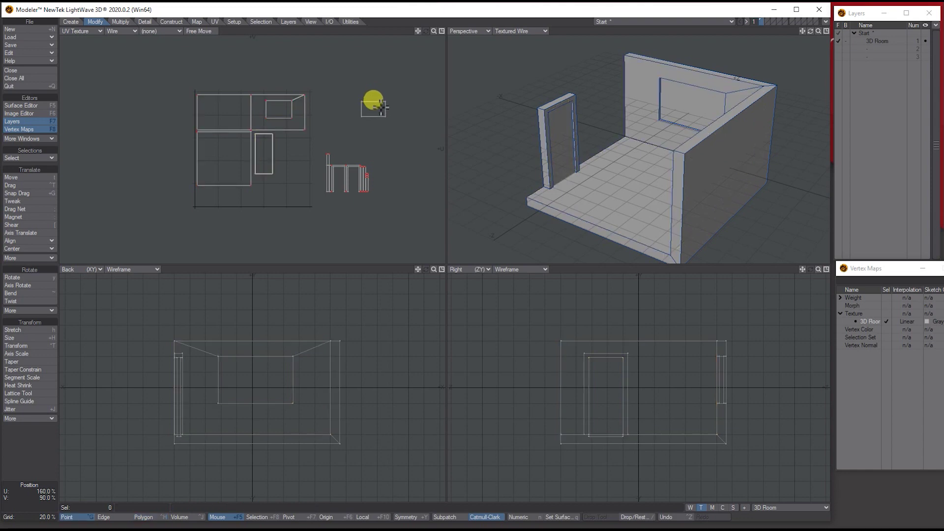
pyautogui.hotkey('ctrl', 'h')
pyautogui.click(376, 109)
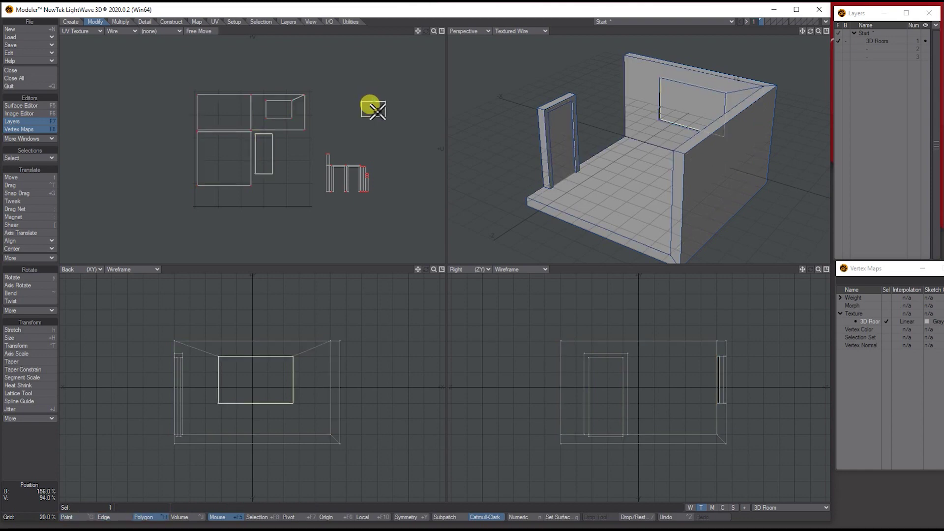
pyautogui.press('t')
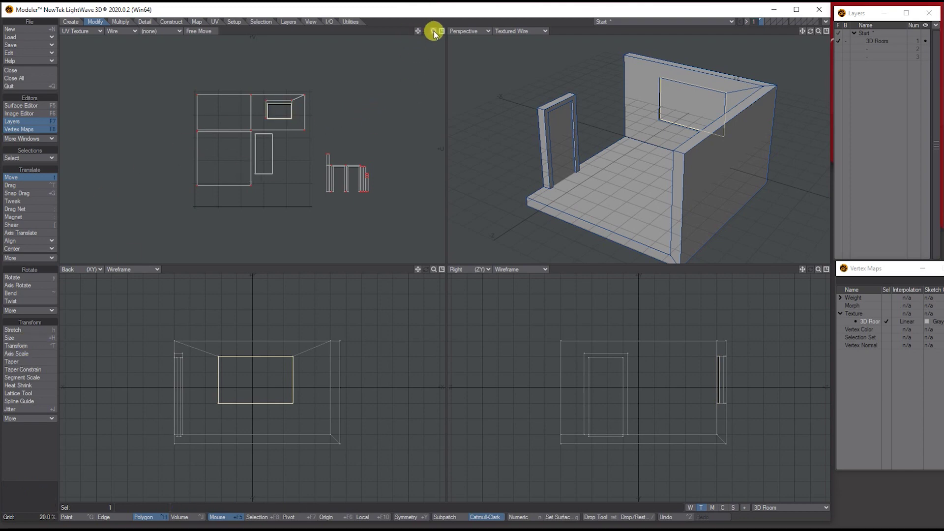
pyautogui.moveTo(434, 31); pyautogui.dragTo(285, 226)
pyautogui.moveTo(218, 148); pyautogui.dragTo(212, 136)
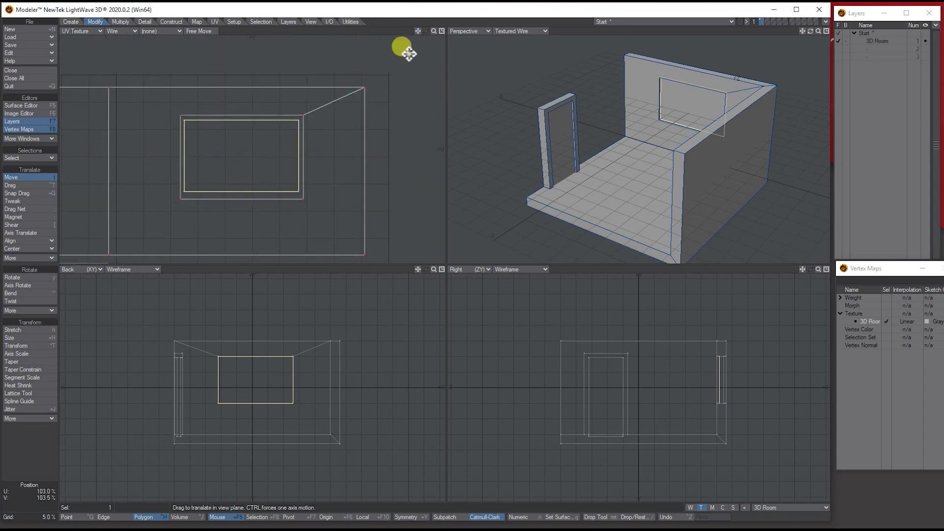
pyautogui.press('/')
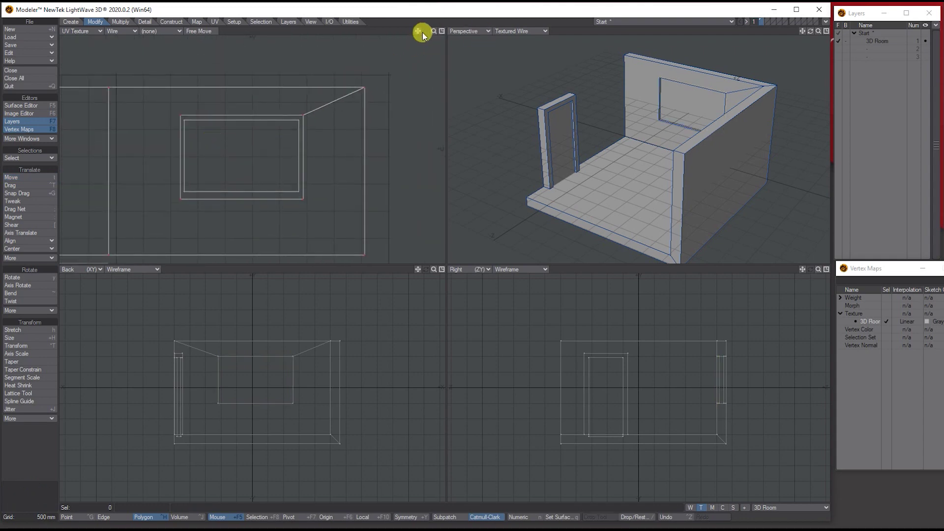
# Move the door frame's UV group into the lower-right corner of the UV square, below the door, and deselect it.
pyautogui.moveTo(434, 31); pyautogui.dragTo(352, 105)
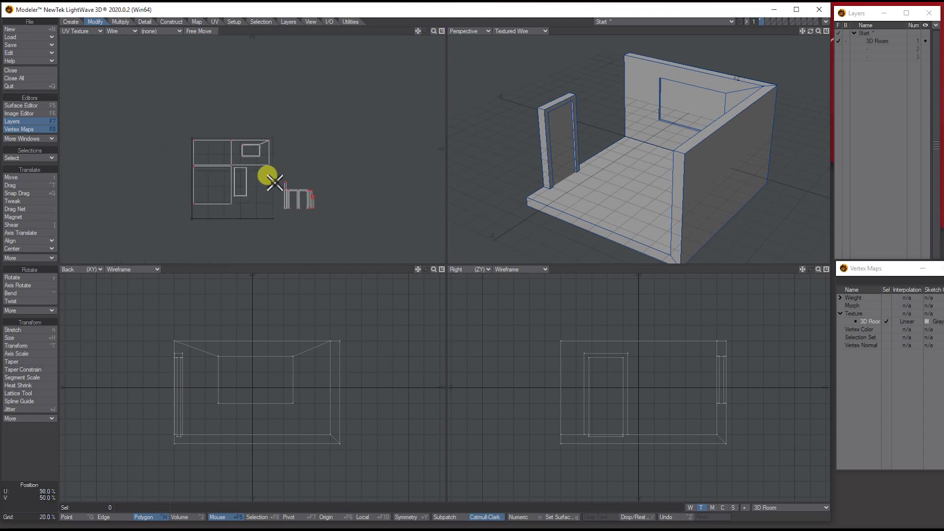
pyautogui.moveTo(300, 173)
pyautogui.mouseDown()
pyautogui.moveTo(285, 196)
pyautogui.moveTo(292, 186)
pyautogui.mouseUp()
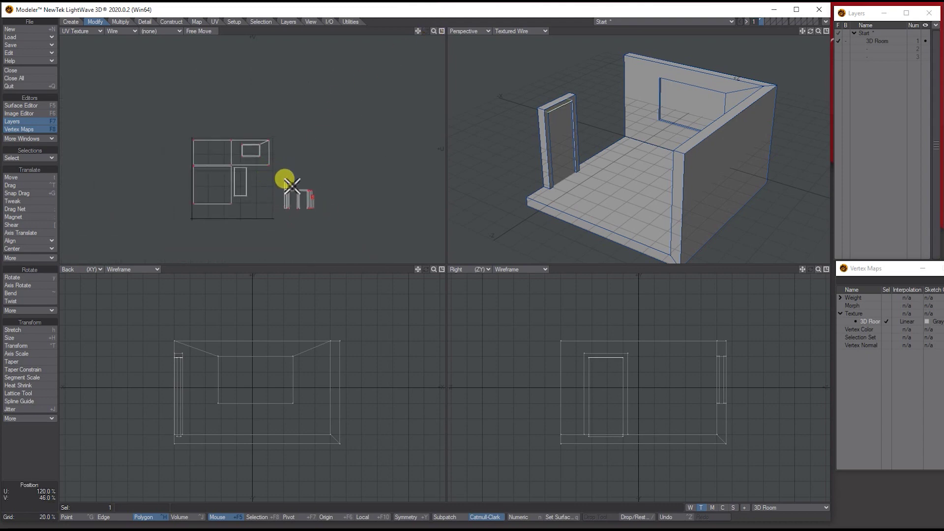
pyautogui.moveTo(292, 186)
pyautogui.mouseDown(button='right')
pyautogui.moveTo(289, 177)
pyautogui.moveTo(347, 189)
pyautogui.moveTo(295, 173)
pyautogui.mouseUp(button='right')
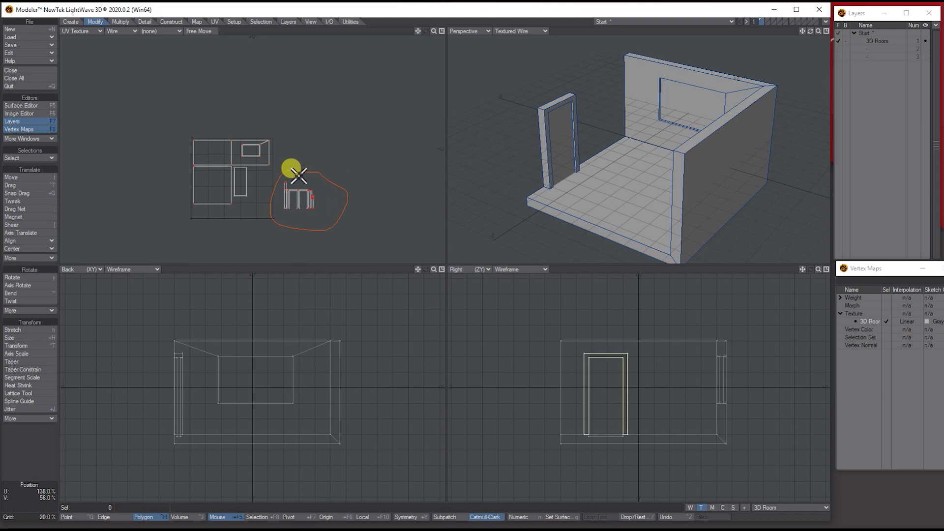
pyautogui.press('t')
pyautogui.moveTo(304, 190); pyautogui.dragTo(260, 203)
pyautogui.scroll(5, 319, 178)
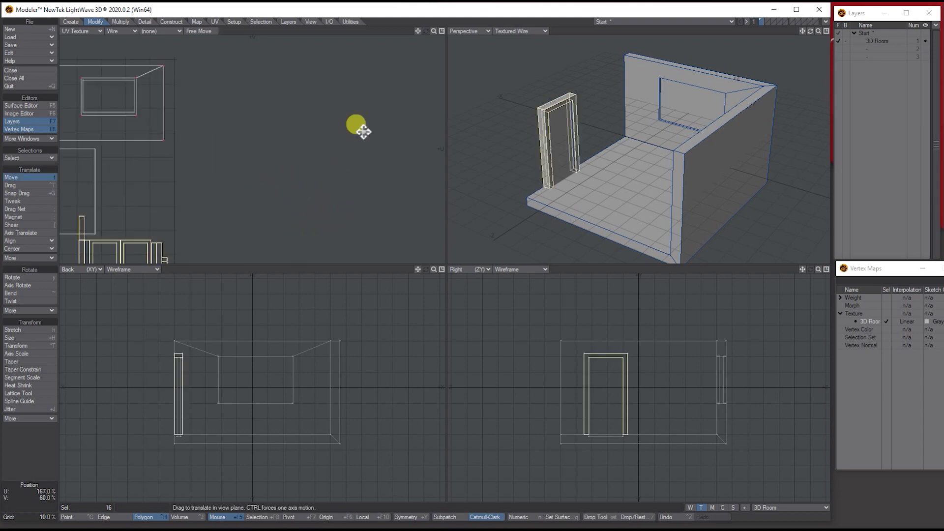
pyautogui.moveTo(417, 31); pyautogui.dragTo(443, 52)
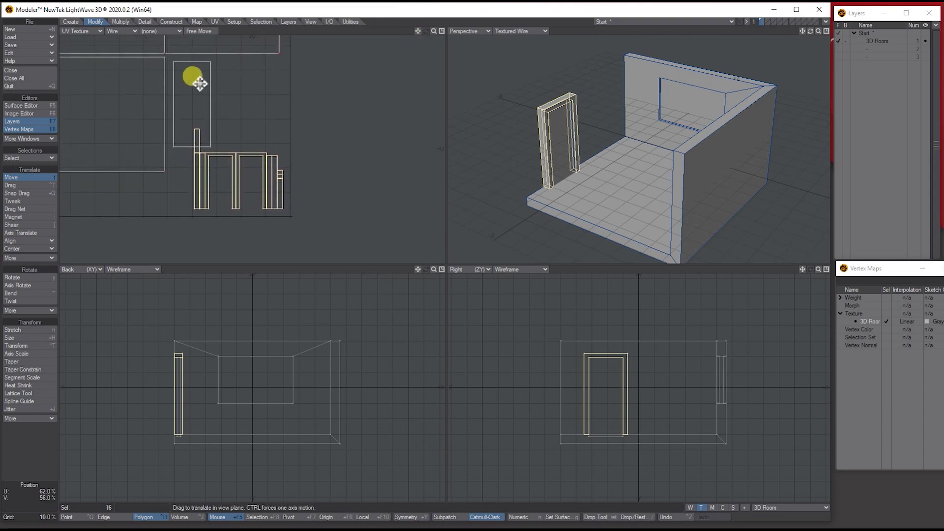
pyautogui.moveTo(232, 160); pyautogui.dragTo(236, 163)
pyautogui.press('Return')
pyautogui.press('/')
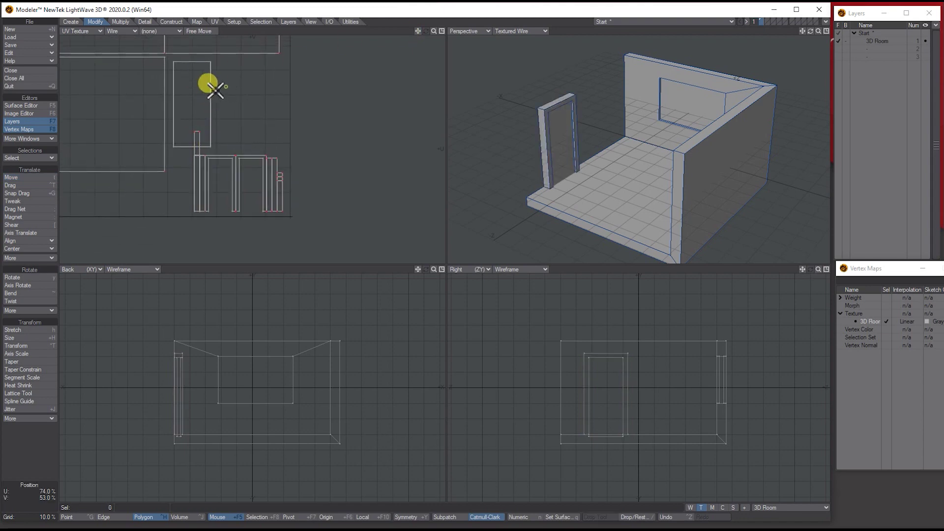
# Move the door's UVs horizontally to the right so they sit clear above the door frame's UVs, and deselect them.
pyautogui.click(211, 82)
pyautogui.press('t')
pyautogui.keyDown('ctrl'); pyautogui.moveTo(202, 84); pyautogui.dragTo(246, 84); pyautogui.keyUp('ctrl')
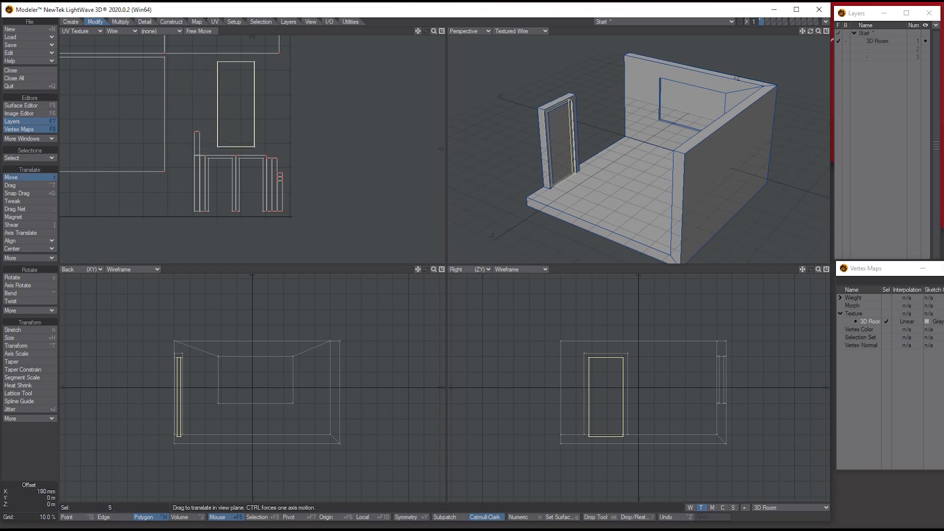
pyautogui.press('Return')
pyautogui.click(411, 19)
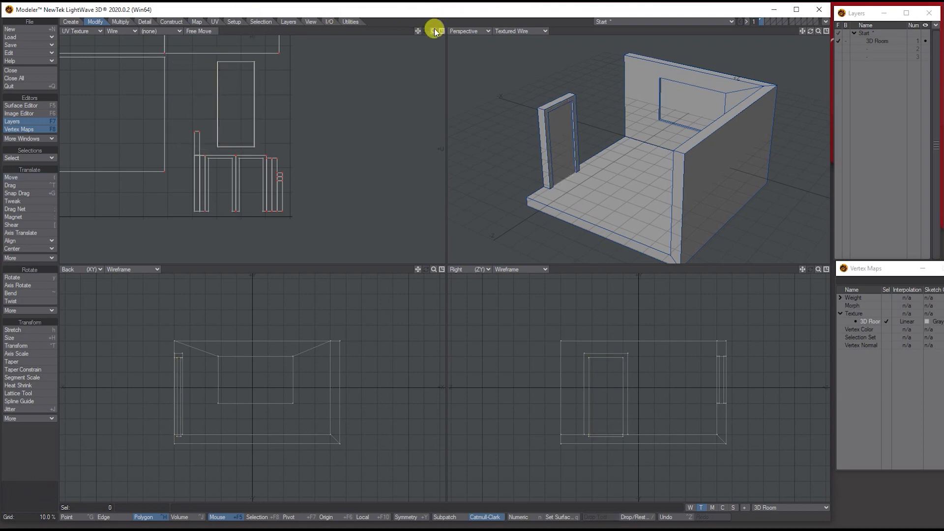
# Select the UV islands inside the UV square and examine the matching room polygons from several angles, then clear the selection.
pyautogui.moveTo(434, 31)
pyautogui.mouseDown()
pyautogui.moveTo(403, 30)
pyautogui.moveTo(429, 112)
pyautogui.moveTo(430, 37)
pyautogui.mouseUp()
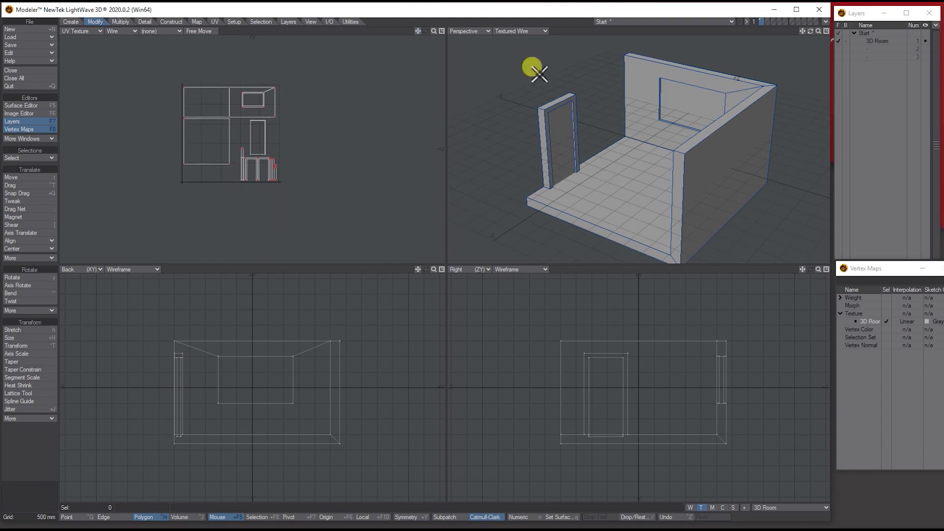
pyautogui.moveTo(300, 64)
pyautogui.mouseDown(button='right')
pyautogui.moveTo(295, 196)
pyautogui.moveTo(354, 80)
pyautogui.mouseUp(button='right')
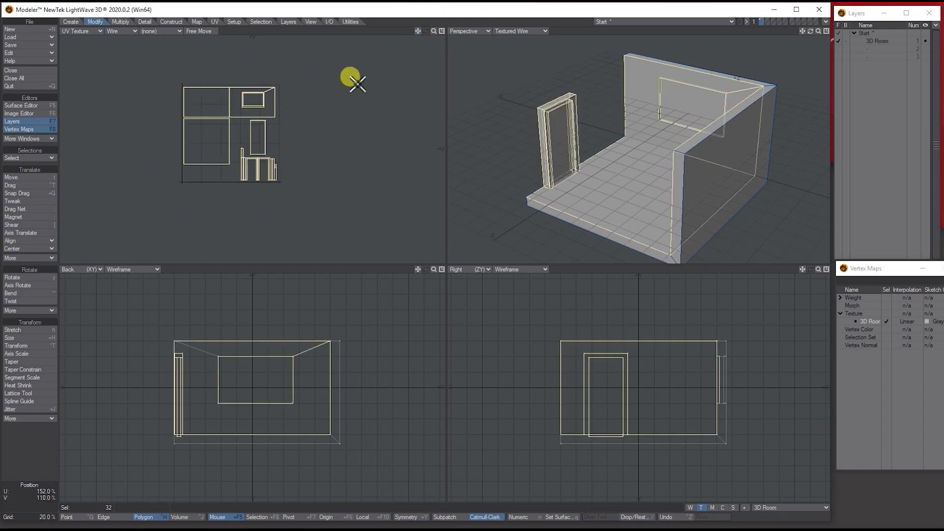
pyautogui.moveTo(811, 34); pyautogui.dragTo(728, 47)
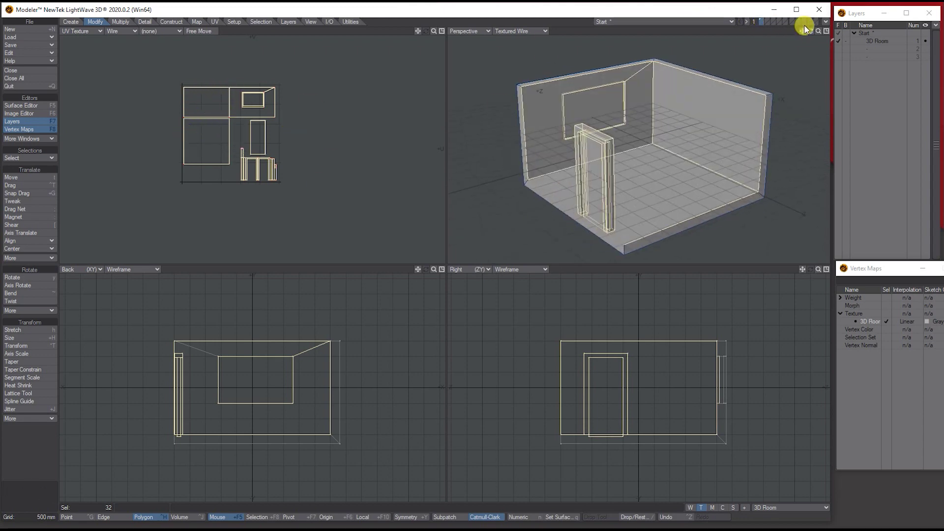
pyautogui.moveTo(810, 31)
pyautogui.mouseDown()
pyautogui.moveTo(753, 39)
pyautogui.moveTo(807, 31)
pyautogui.mouseUp()
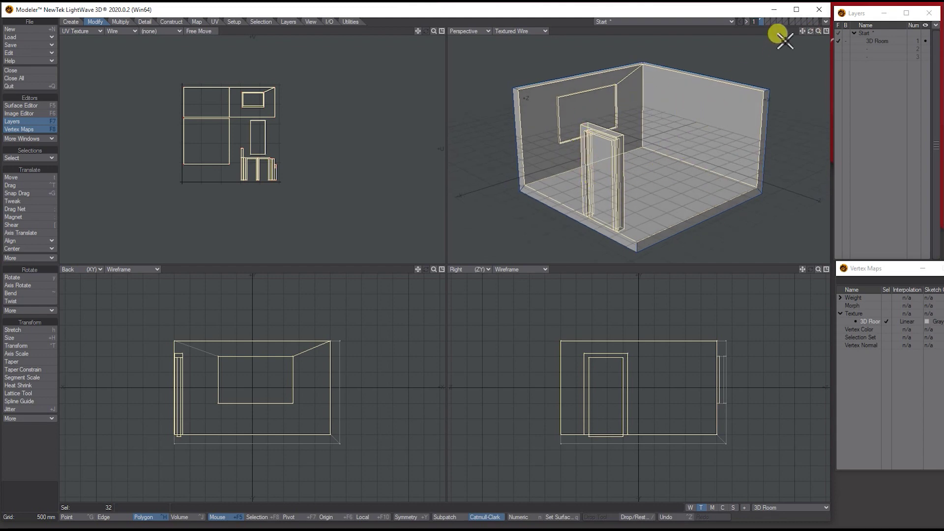
pyautogui.moveTo(810, 33); pyautogui.dragTo(787, 36)
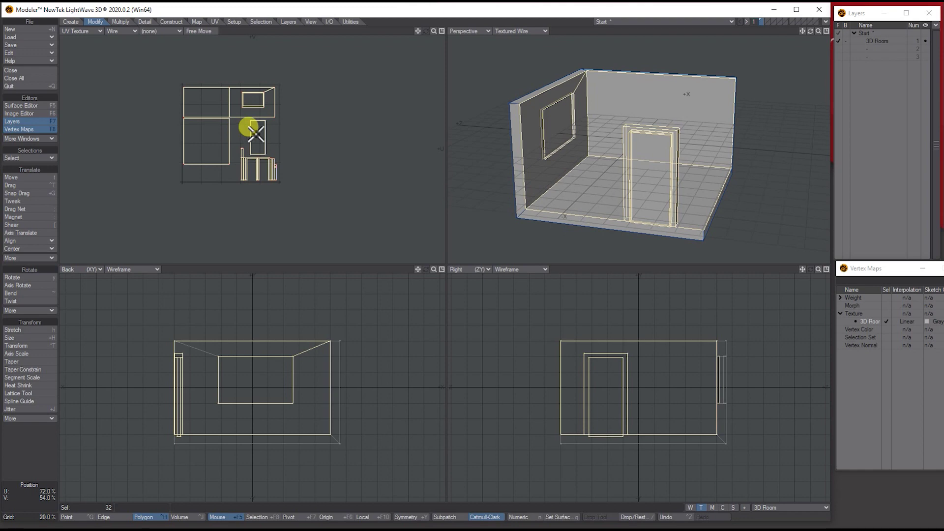
pyautogui.press('/')
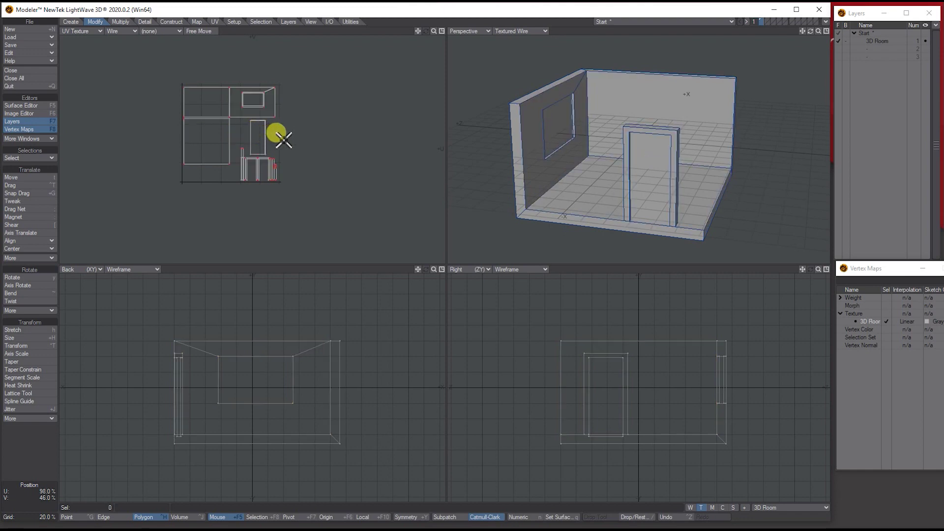
# Set up an Encapsulated PostScript export of the Texture UV view with Draw Grid turned off.
pyautogui.click(330, 22)
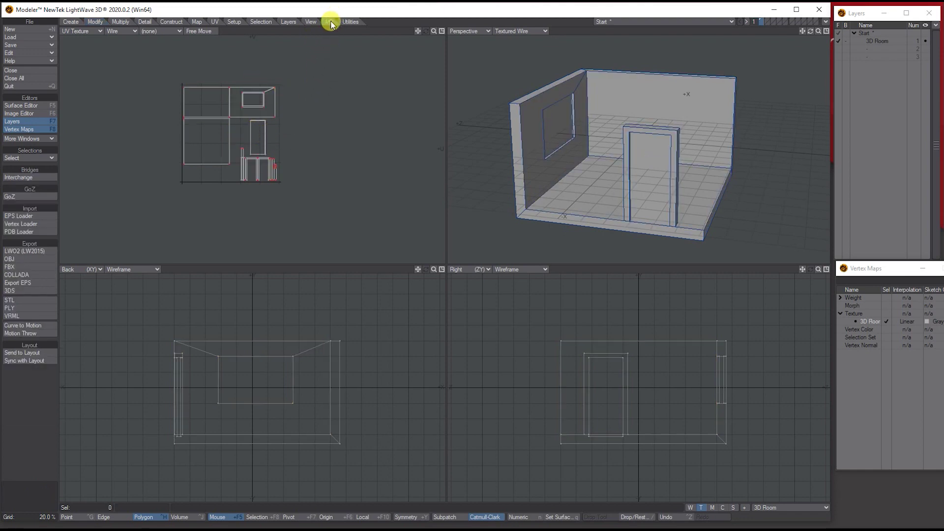
pyautogui.click(19, 283)
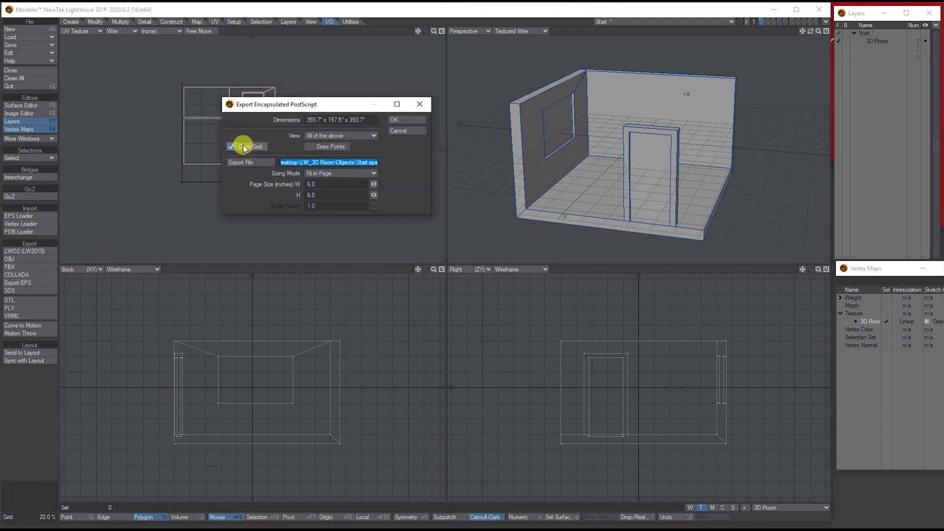
pyautogui.click(337, 137)
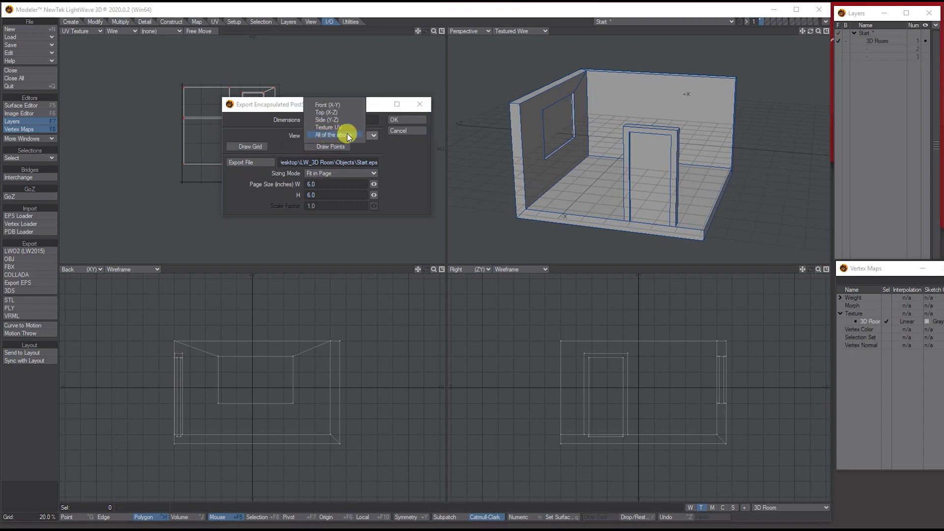
pyautogui.click(347, 136)
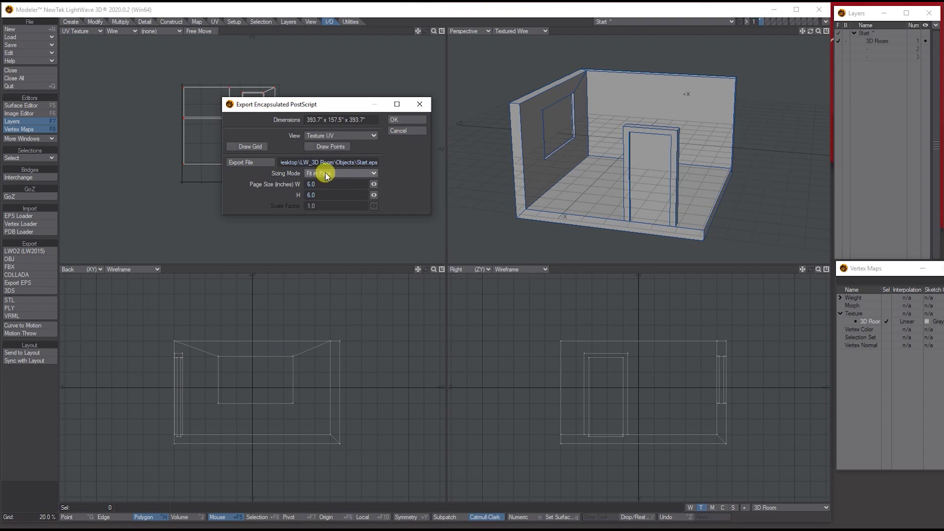
# Export the UV map as Start.eps into the LW_3D Room folder.
pyautogui.click(244, 162)
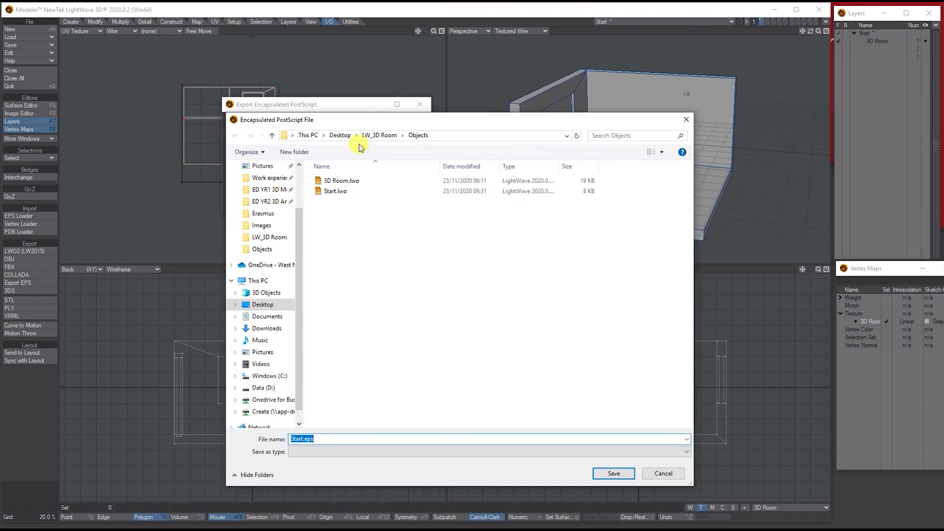
pyautogui.click(375, 136)
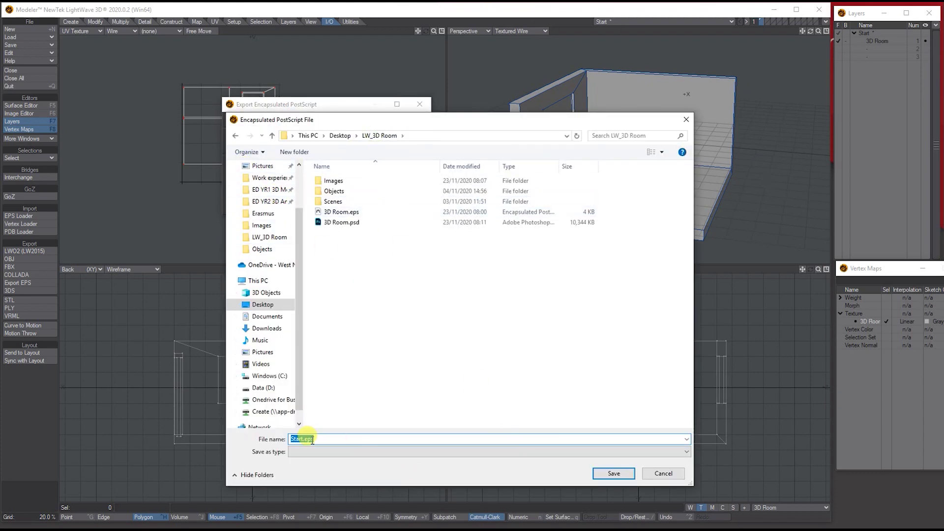
pyautogui.click(614, 473)
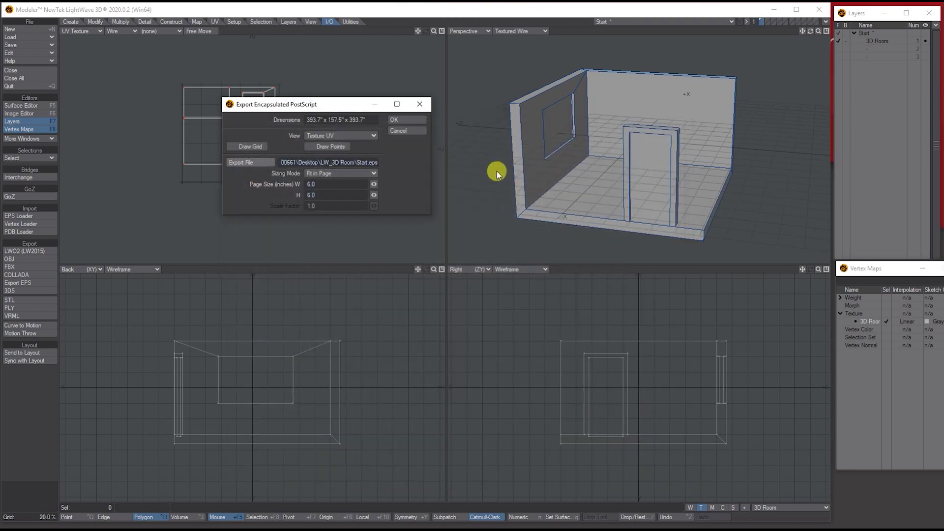
pyautogui.click(402, 119)
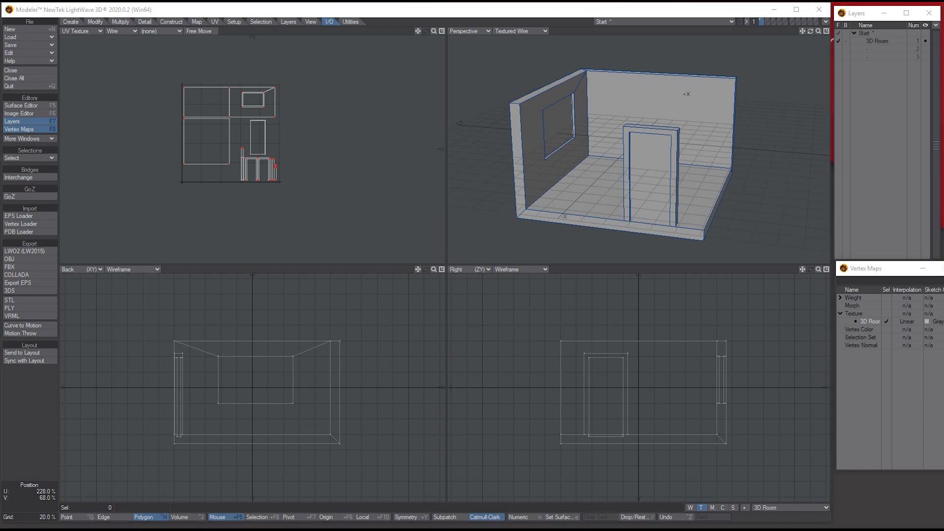
# Switch to Photoshop and open Start.eps from the LW_3D Room folder.
pyautogui.hotkey('alt', 'Tab')
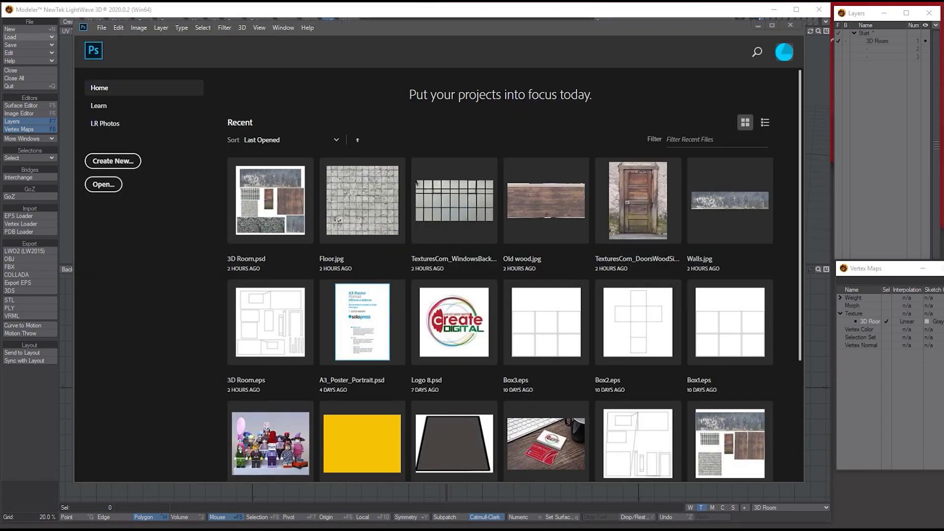
pyautogui.click(101, 29)
pyautogui.click(108, 44)
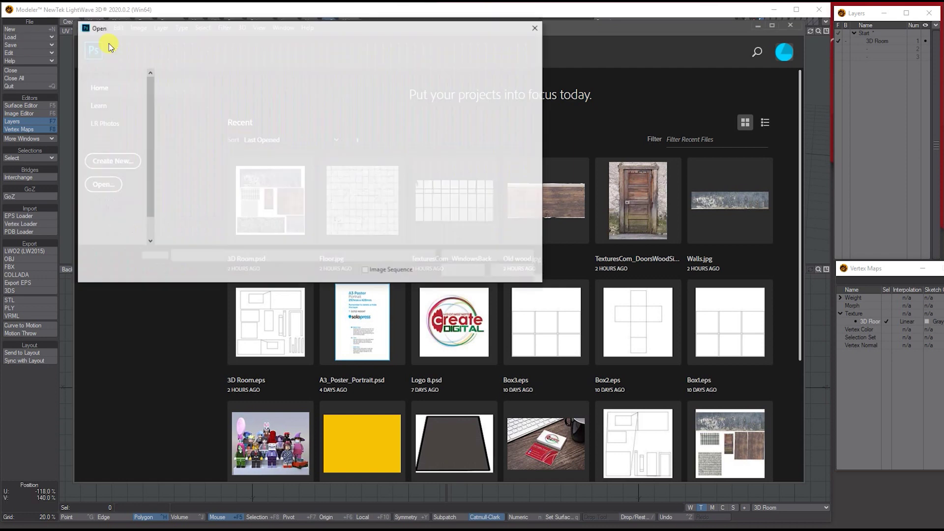
pyautogui.click(185, 141)
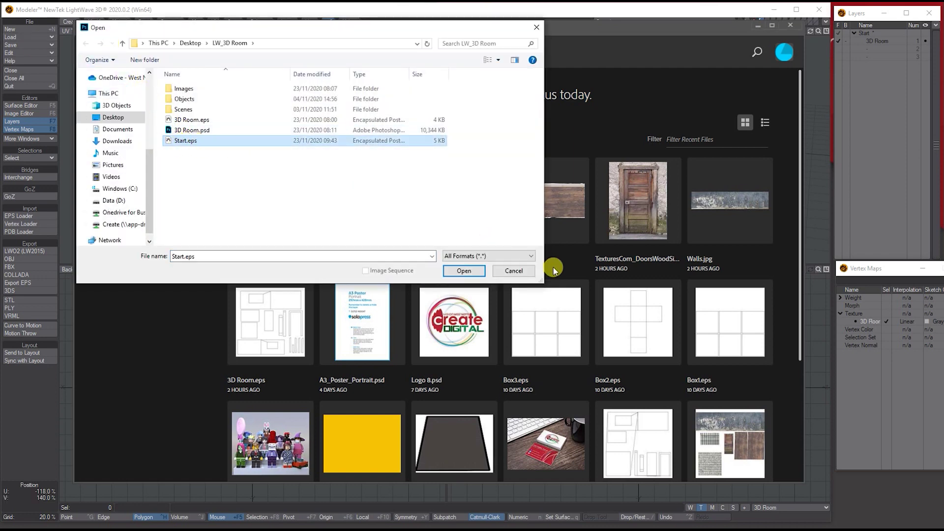
pyautogui.click(484, 274)
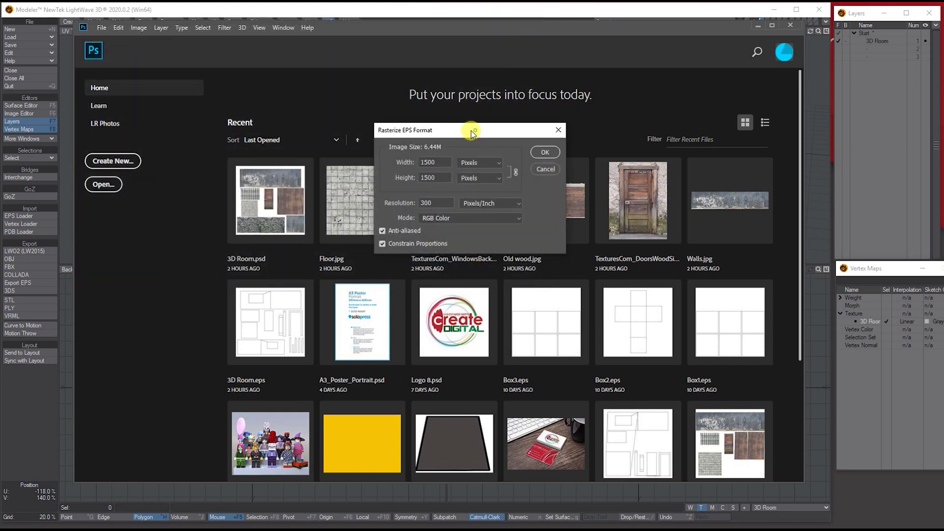
# Rasterize the EPS at 1500 × 1500 pixels and 300 pixels/inch in RGB Color mode.
pyautogui.moveTo(471, 134); pyautogui.dragTo(364, 129)
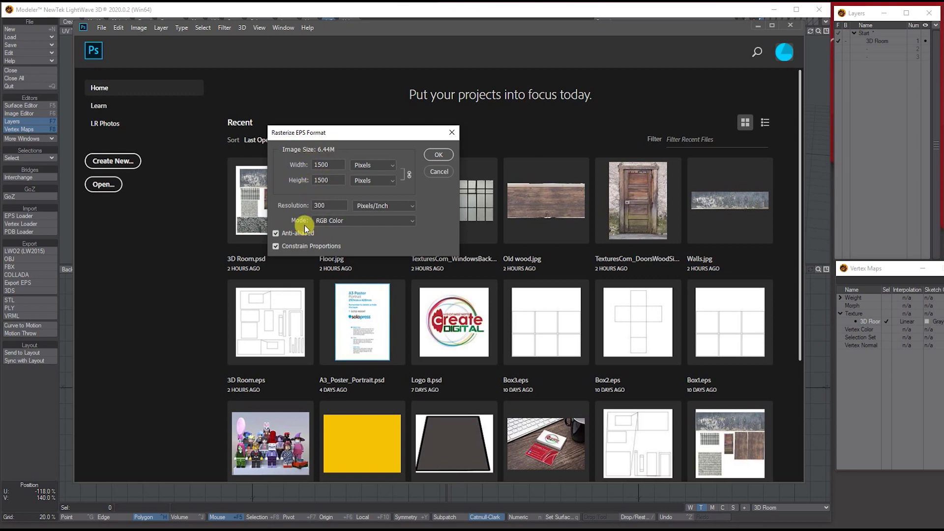
pyautogui.click(334, 220)
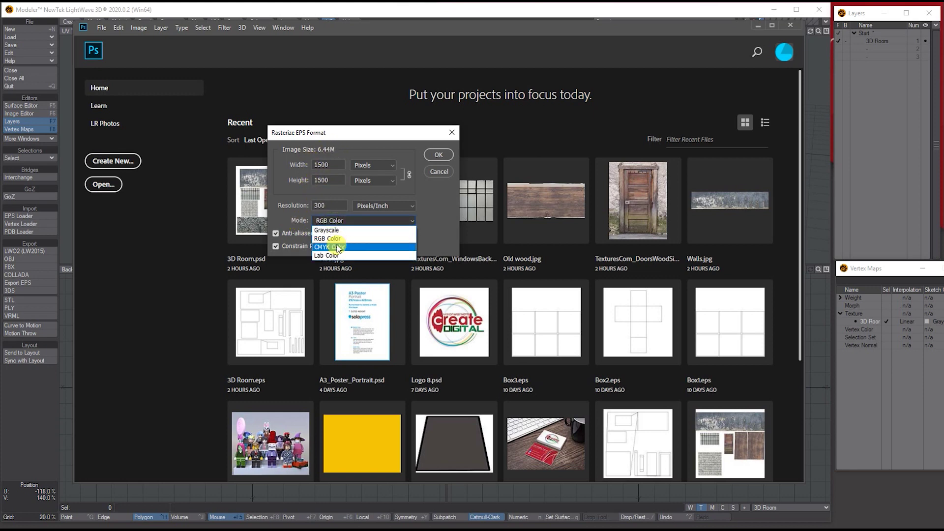
pyautogui.click(336, 244)
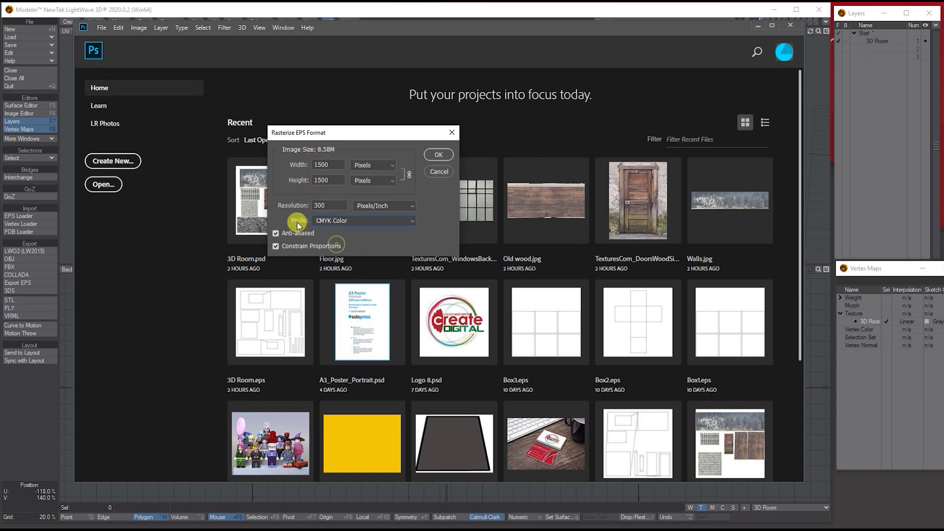
pyautogui.click(332, 222)
pyautogui.click(332, 239)
pyautogui.click(438, 156)
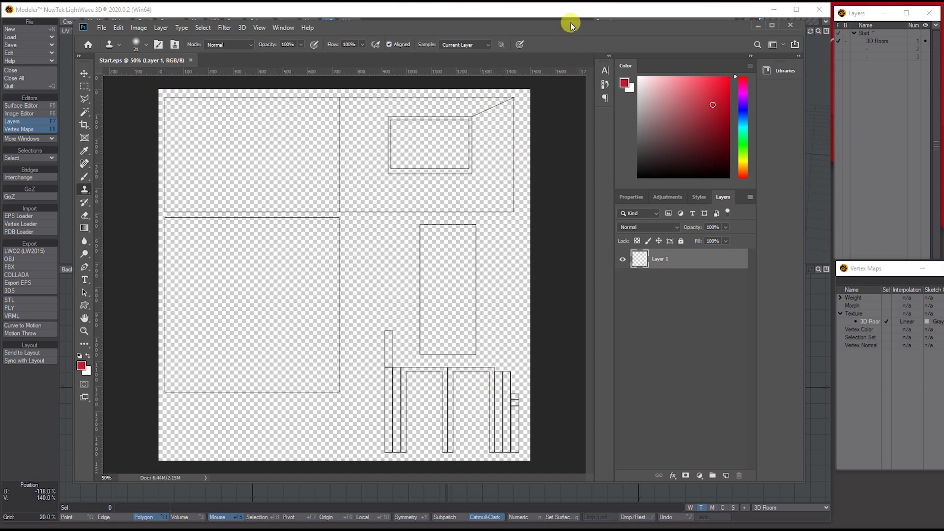
# Open Walls.jpg from the Images folder inside LW_3D Room.
pyautogui.click(102, 27)
pyautogui.click(114, 46)
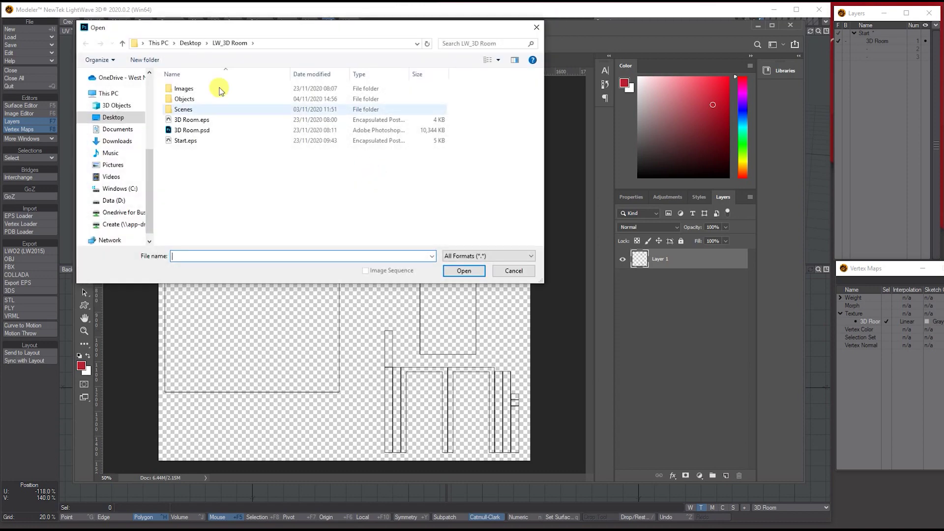
pyautogui.doubleClick(220, 89)
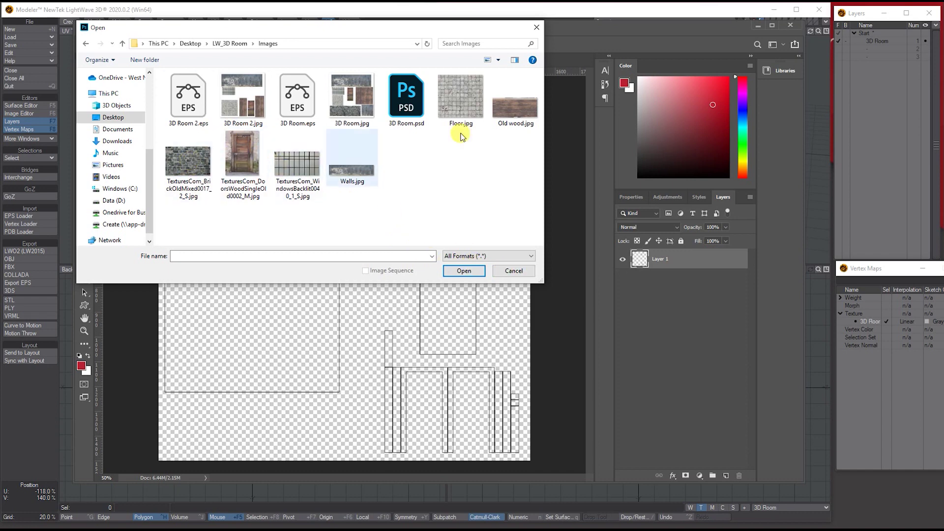
pyautogui.click(353, 170)
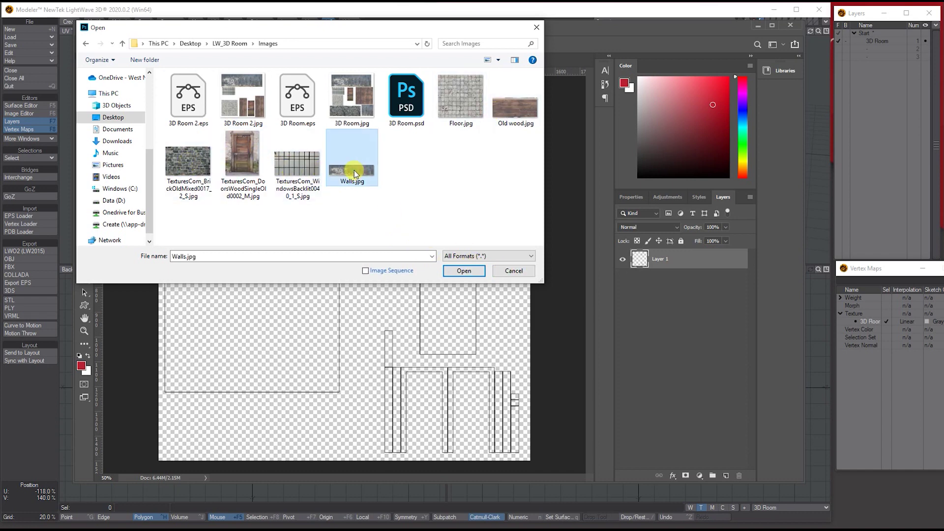
pyautogui.click(463, 271)
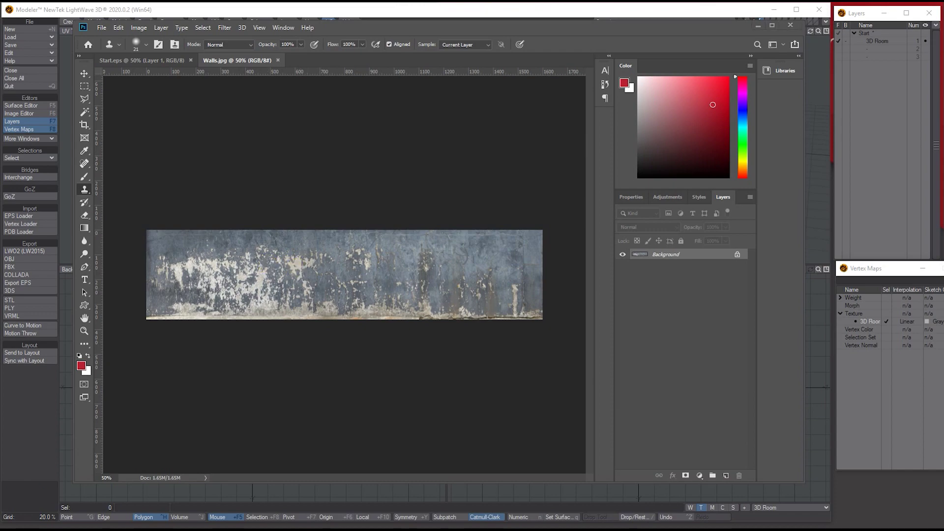
# Browse the Photo Textures on textures.com, look through the Buildings category, and return to Photoshop.
pyautogui.moveTo(369, 62); pyautogui.dragTo(389, 28)
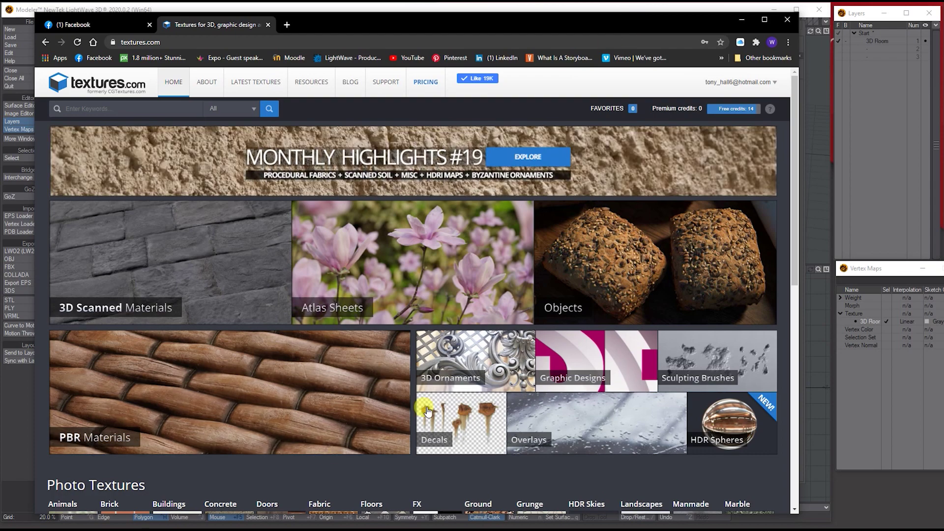
pyautogui.scroll(-5, 276, 251)
pyautogui.scroll(-1, 277, 254)
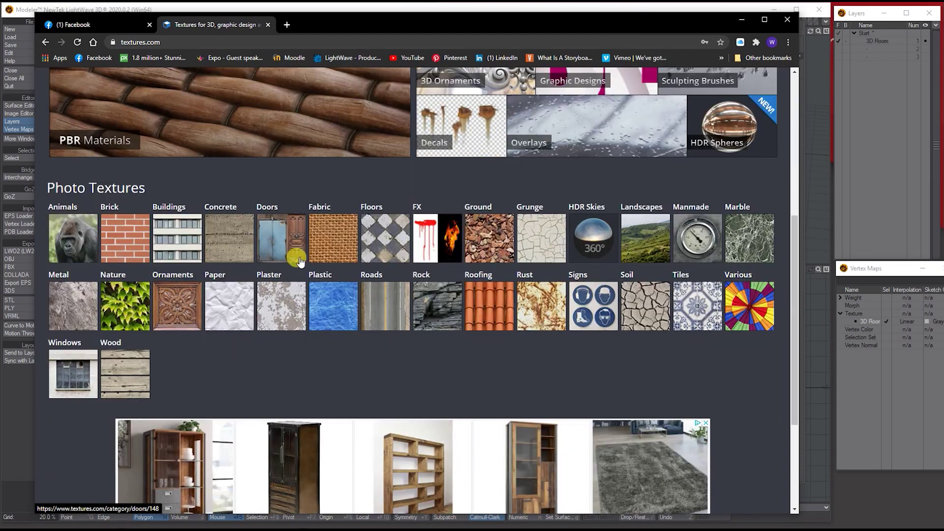
pyautogui.click(177, 241)
pyautogui.scroll(-5, 320, 268)
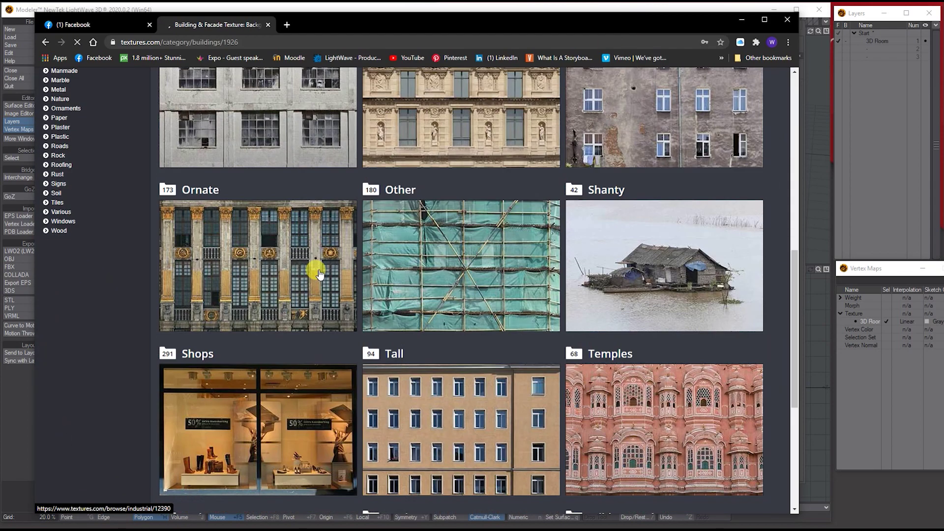
pyautogui.scroll(5, 316, 267)
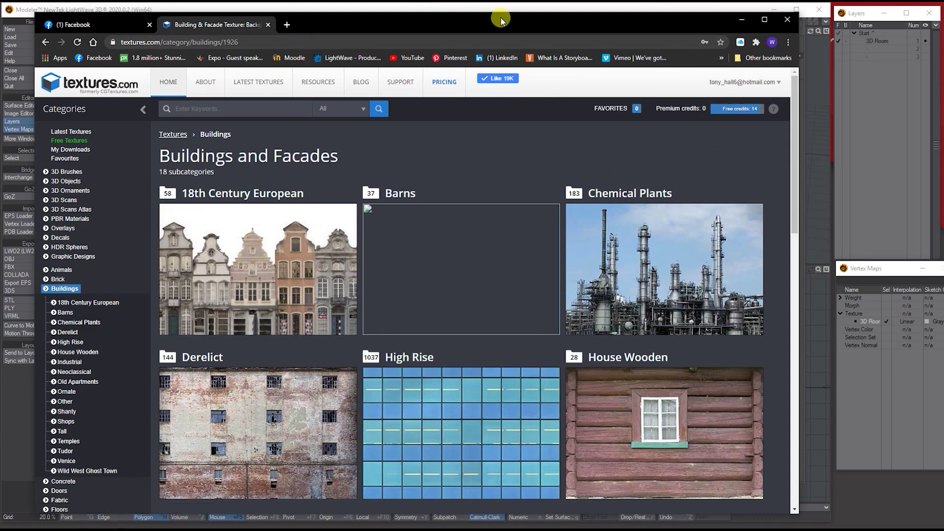
pyautogui.moveTo(650, 22); pyautogui.dragTo(0, 52)
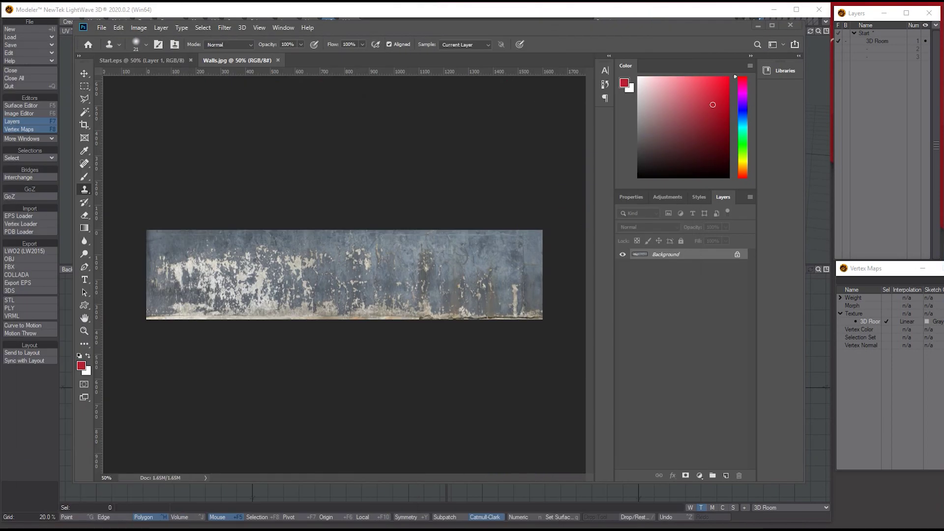
# Copy the Walls.jpg texture into Start.eps as a new layer and close the Walls.jpg document.
pyautogui.moveTo(250, 64); pyautogui.dragTo(430, 80)
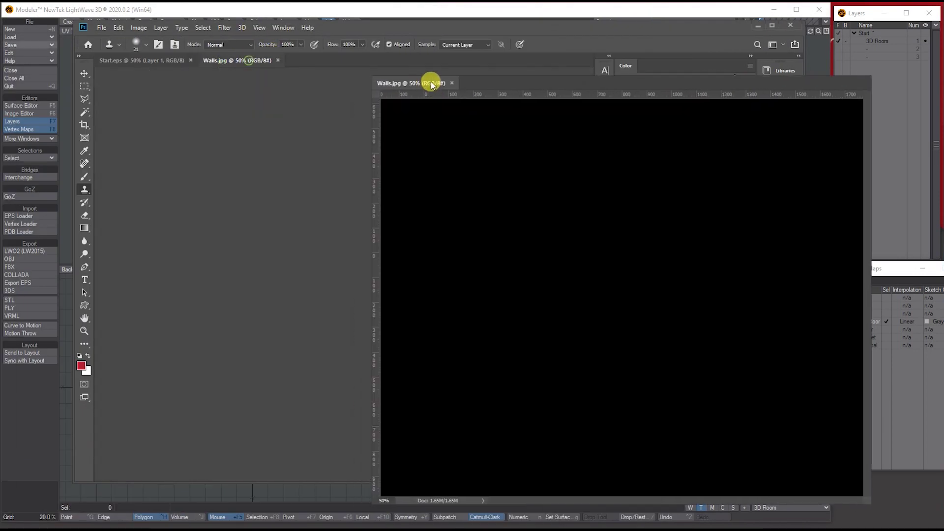
pyautogui.click(83, 74)
pyautogui.moveTo(500, 135); pyautogui.dragTo(259, 170)
pyautogui.click(435, 83)
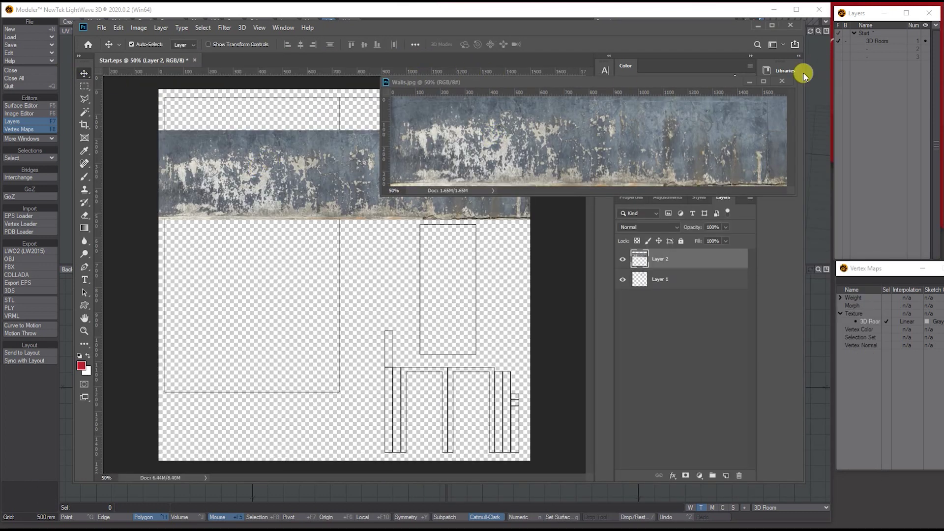
pyautogui.moveTo(671, 85); pyautogui.dragTo(639, 127)
pyautogui.click(748, 123)
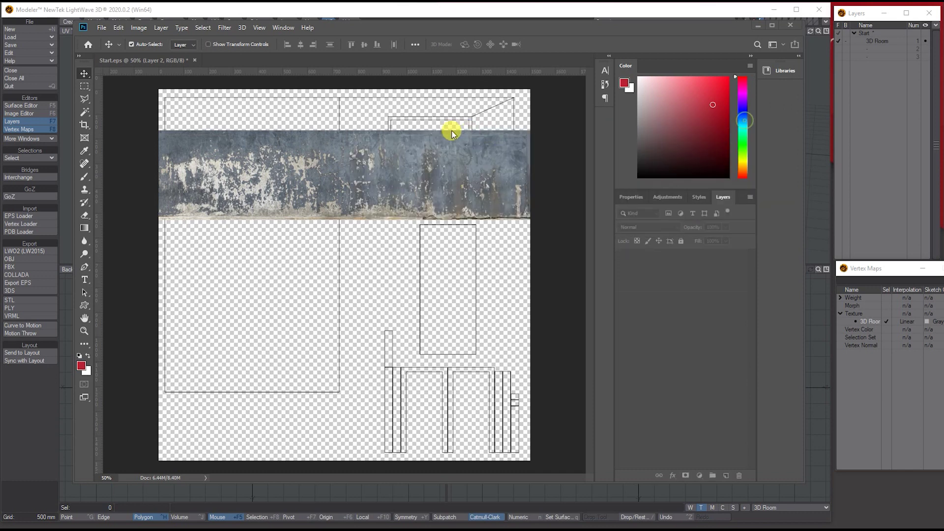
# Align the wall texture with the top-left corner of the wall UVs and stretch it to about 89% width and 130% height to cover them.
pyautogui.moveTo(413, 142); pyautogui.dragTo(425, 112)
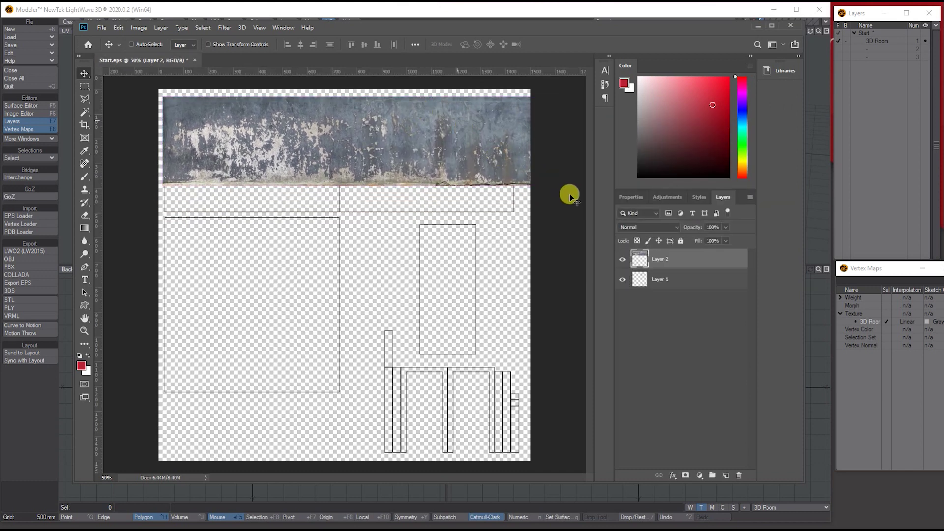
pyautogui.hotkey('ctrl', 't')
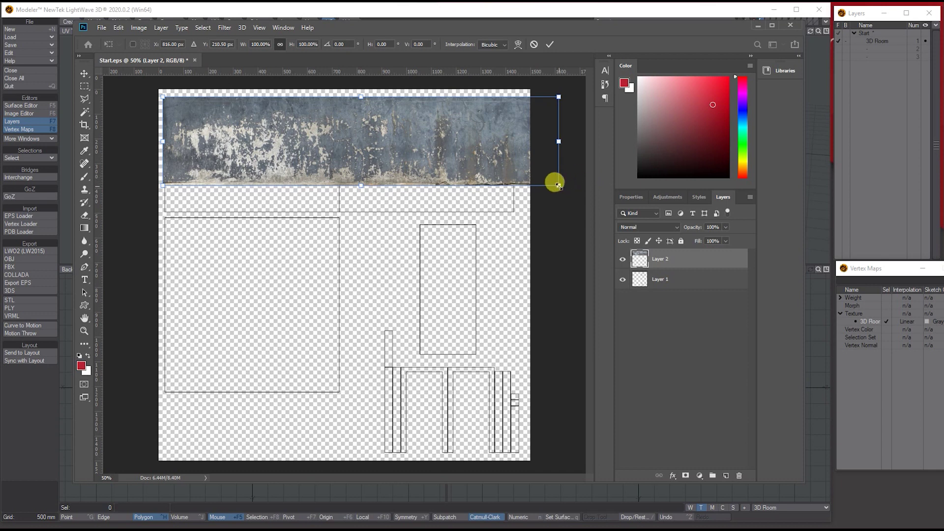
pyautogui.moveTo(558, 186); pyautogui.dragTo(514, 213)
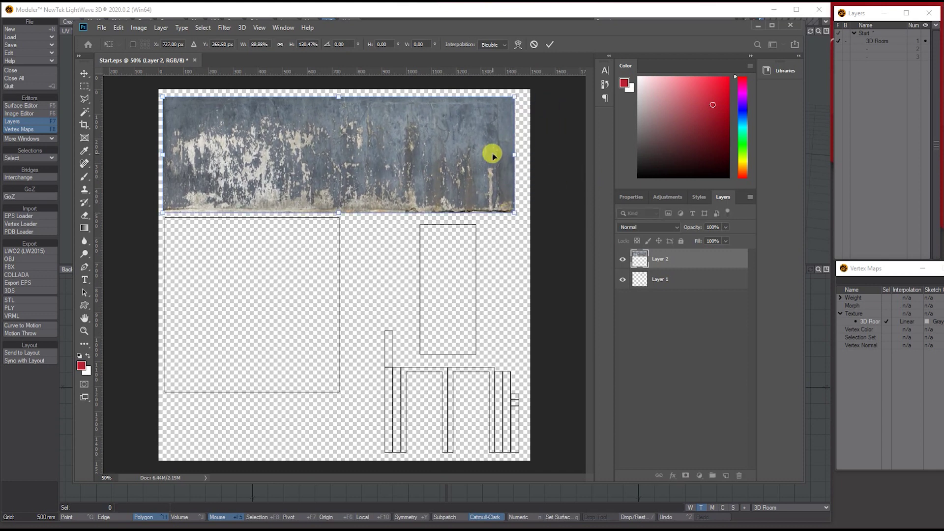
pyautogui.press('Return')
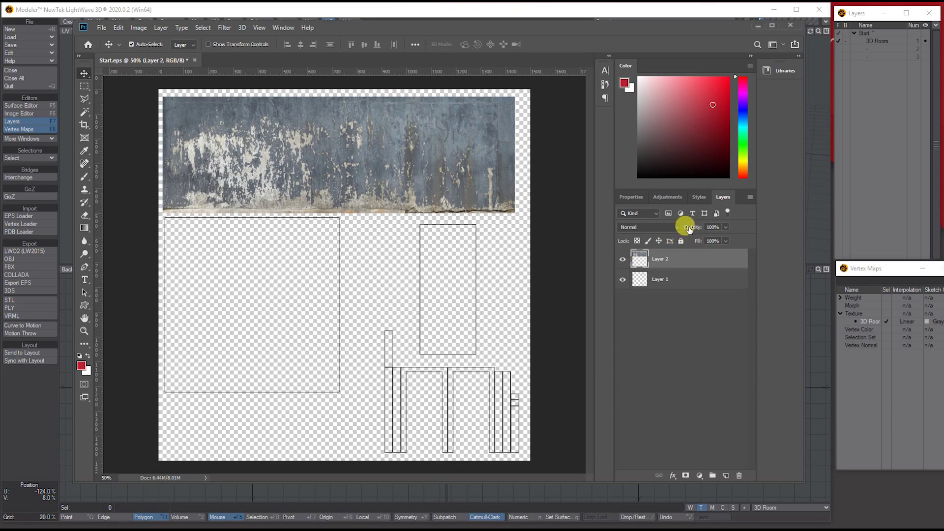
# Lower the wall layer's opacity to 66% and delete the wall texture inside the window outline.
pyautogui.moveTo(699, 228); pyautogui.dragTo(682, 227)
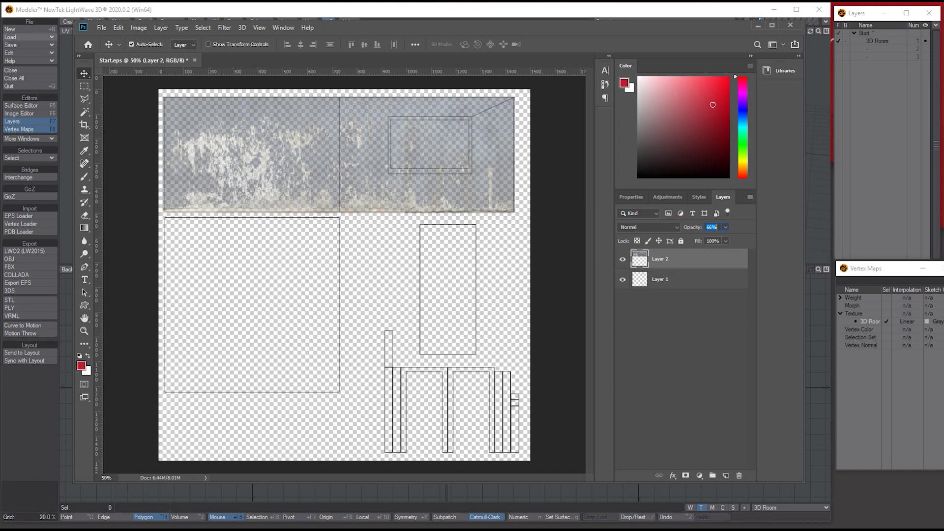
pyautogui.click(85, 85)
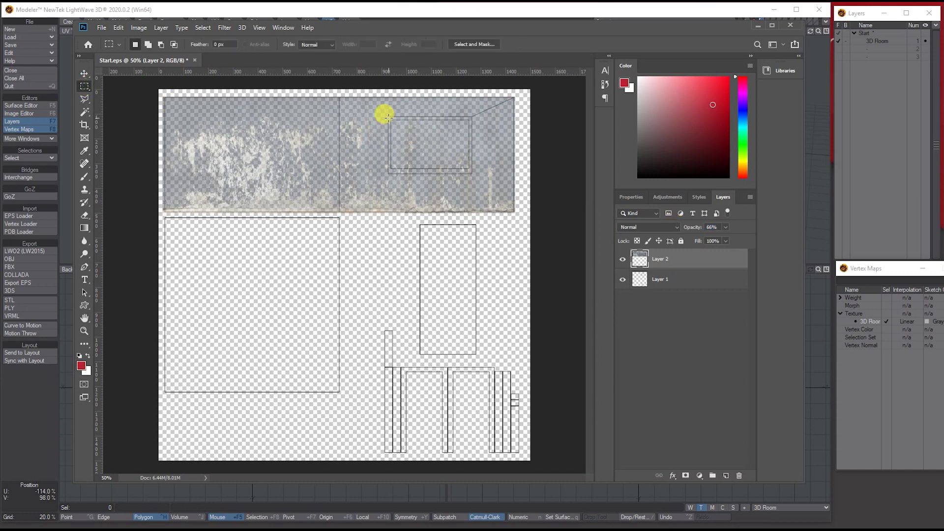
pyautogui.moveTo(388, 118); pyautogui.dragTo(470, 170)
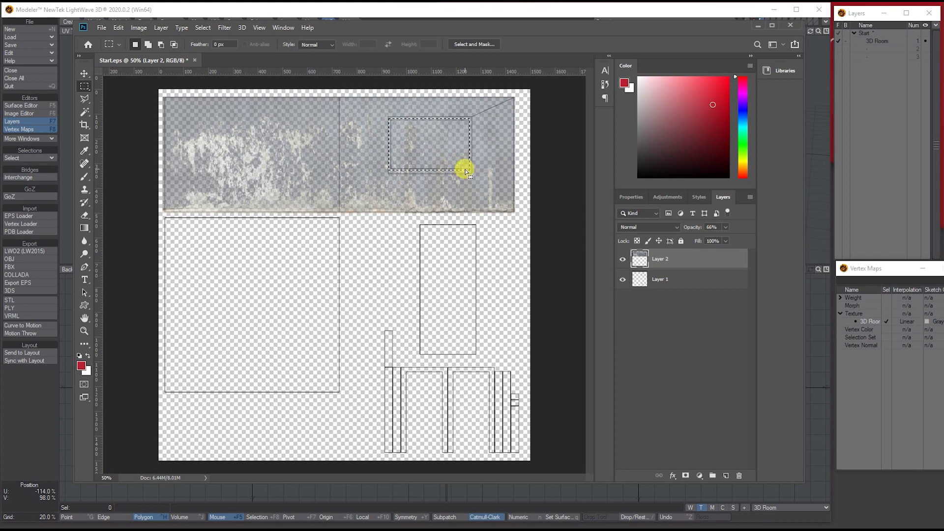
pyautogui.press('Delete')
pyautogui.click(674, 340)
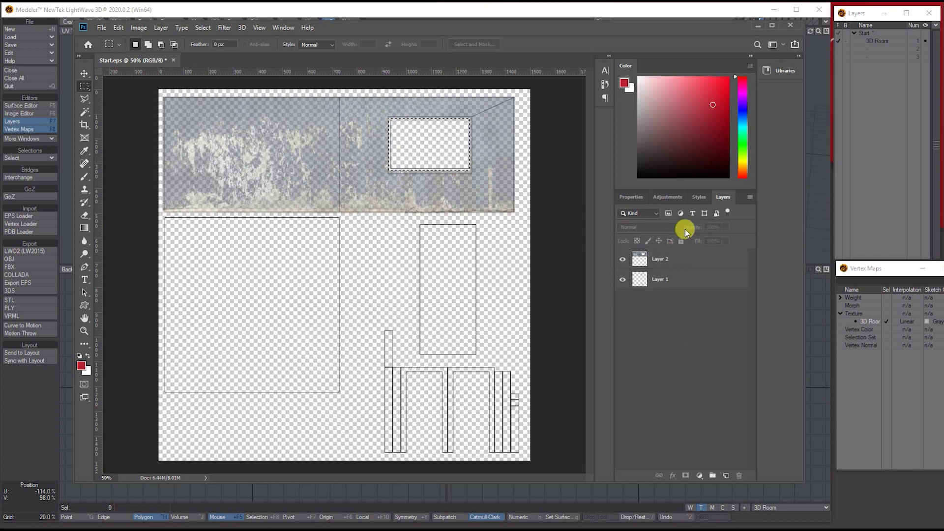
# Restore the wall texture layer's opacity to 100% and clear the selection.
pyautogui.click(678, 260)
pyautogui.moveTo(693, 227); pyautogui.dragTo(868, 238)
pyautogui.click(396, 134)
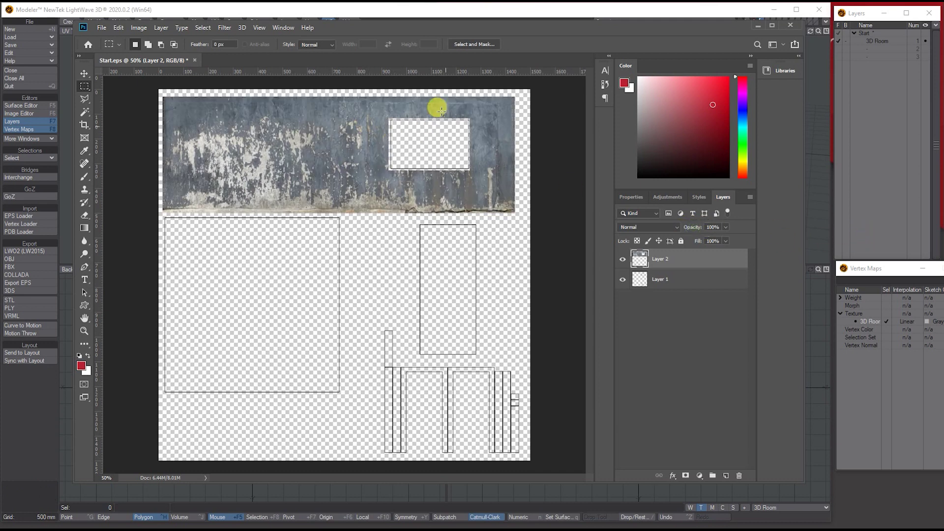
# Open TexturesCom_WindowsBacklit0040_1_S.jpg from the Images folder.
pyautogui.click(101, 27)
pyautogui.click(113, 48)
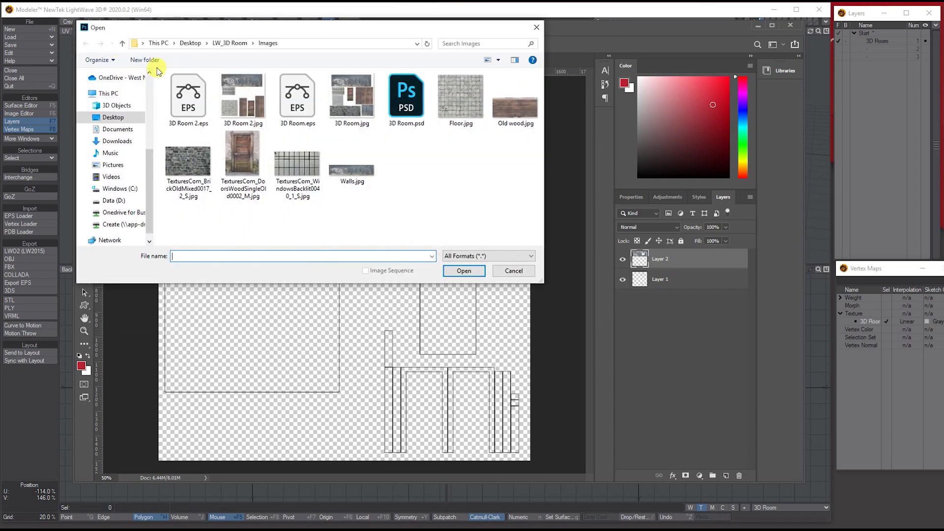
pyautogui.click(297, 165)
pyautogui.click(462, 271)
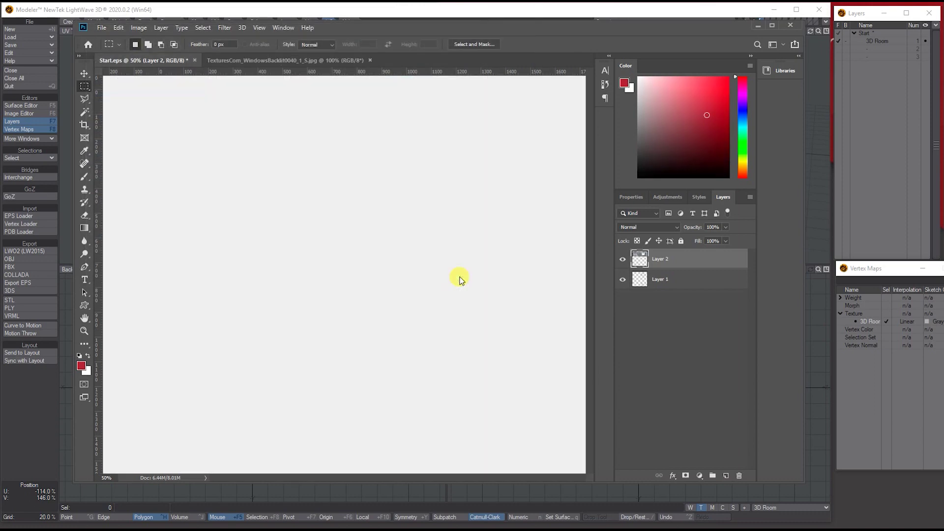
# Copy the window texture into Start.eps as a new layer and close its source document.
pyautogui.moveTo(282, 62); pyautogui.dragTo(511, 125)
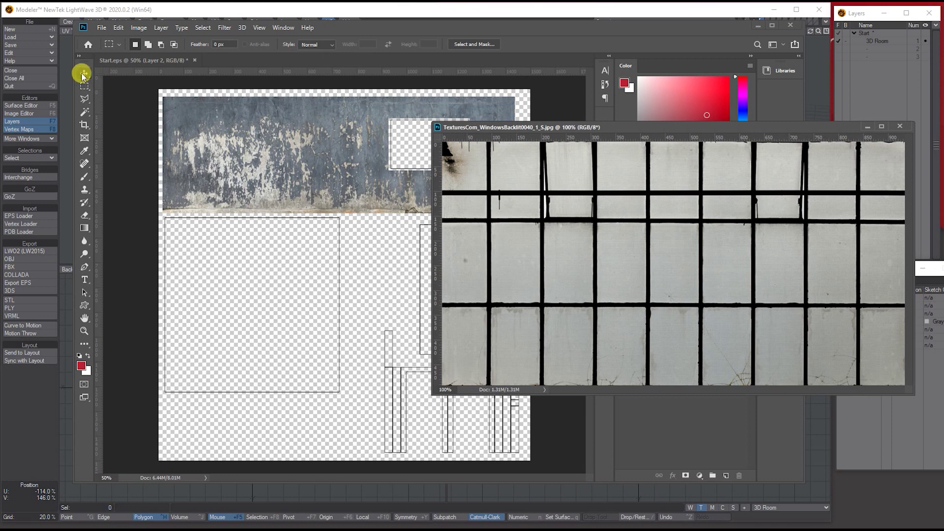
pyautogui.click(84, 73)
pyautogui.moveTo(496, 191); pyautogui.dragTo(343, 241)
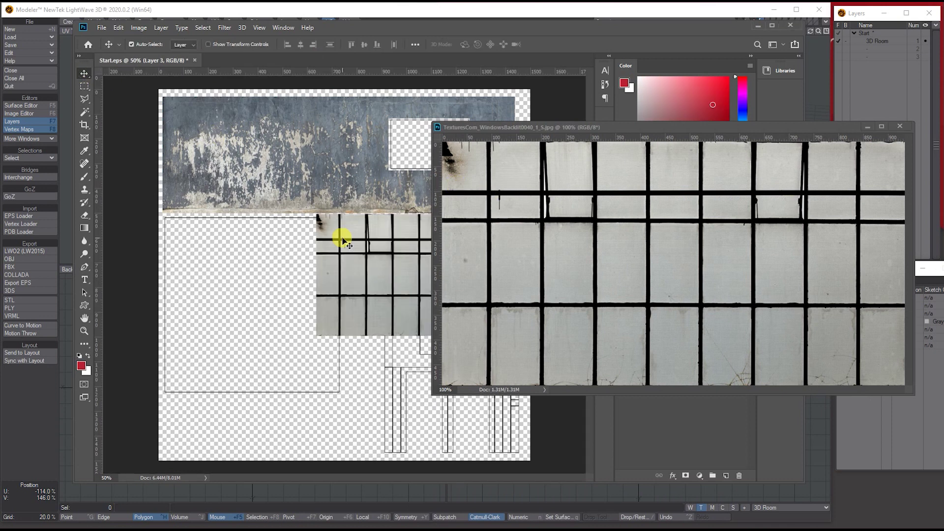
pyautogui.click(900, 127)
# Scale and position the window texture layer to fill the window opening in the wall texture.
pyautogui.moveTo(394, 255); pyautogui.dragTo(345, 157)
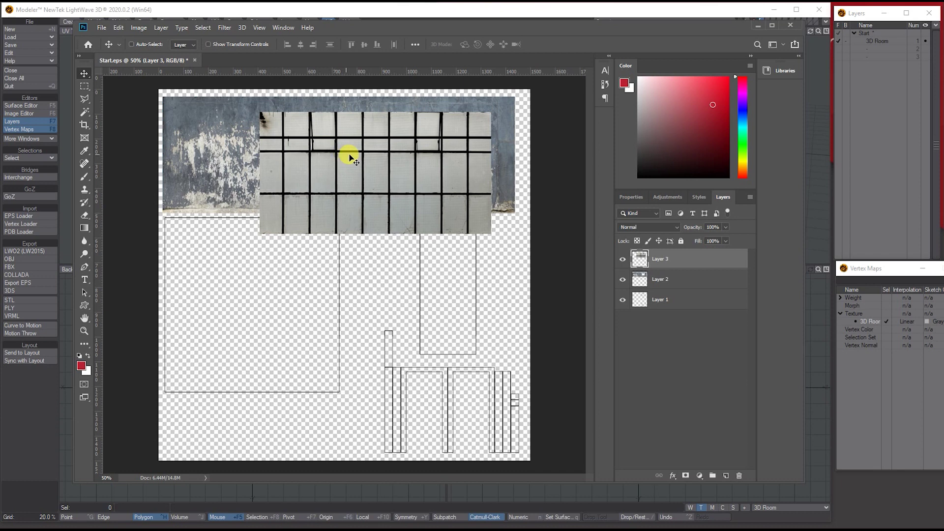
pyautogui.hotkey('ctrl', 't')
pyautogui.moveTo(490, 112); pyautogui.dragTo(360, 176)
pyautogui.moveTo(309, 201); pyautogui.dragTo(438, 139)
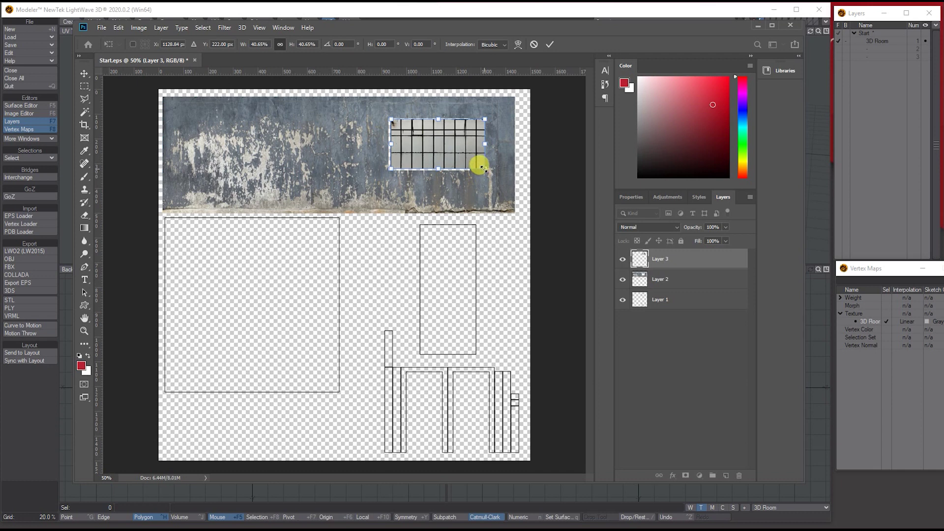
pyautogui.moveTo(483, 169)
pyautogui.mouseDown()
pyautogui.moveTo(457, 168)
pyautogui.moveTo(468, 170)
pyautogui.mouseUp()
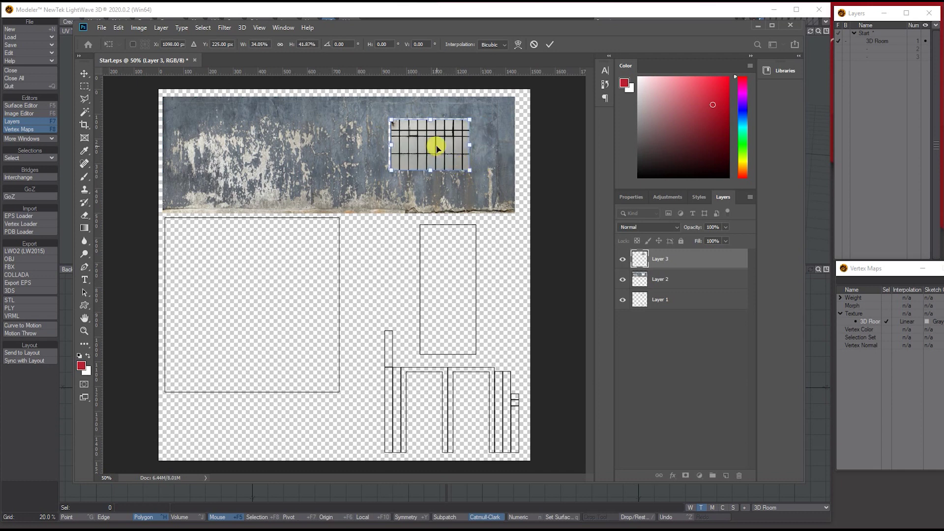
pyautogui.press('Return')
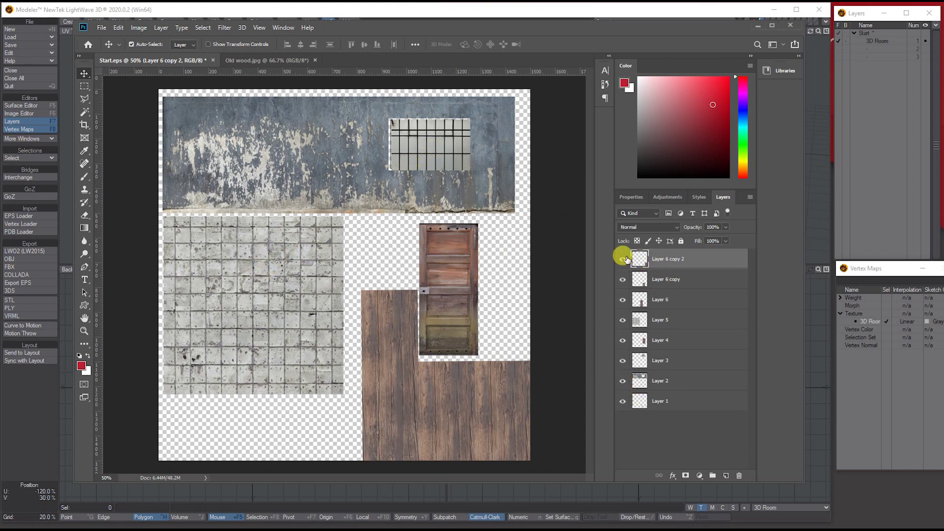
# Hide Layer 1 with the UV outlines and save the texture map as Start.jpg in the Images folder at JPEG quality 12.
pyautogui.moveTo(620, 262)
pyautogui.mouseDown()
pyautogui.moveTo(619, 383)
pyautogui.moveTo(622, 259)
pyautogui.mouseUp()
pyautogui.click(625, 407)
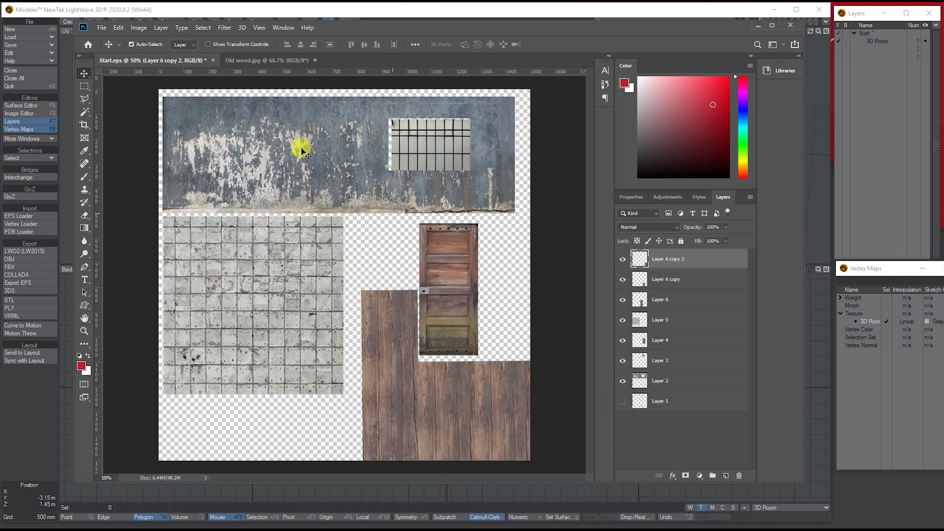
pyautogui.click(102, 29)
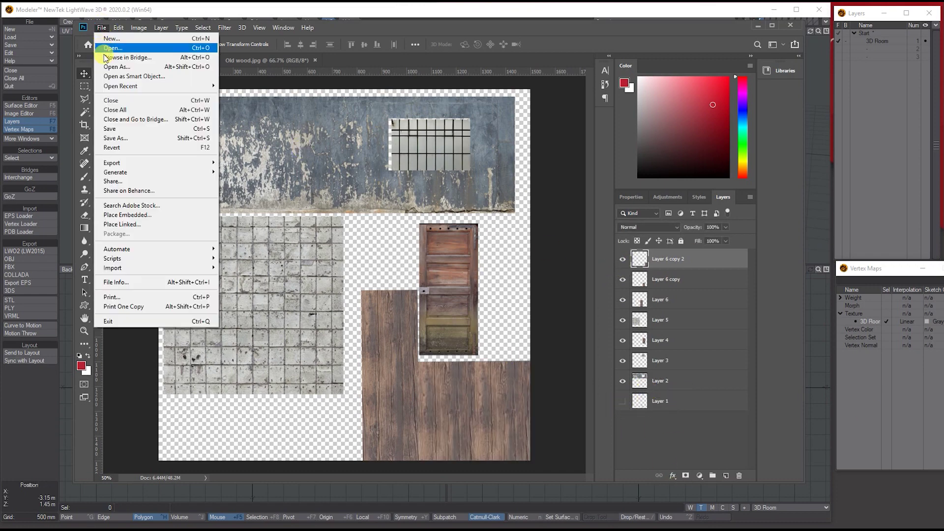
pyautogui.click(112, 137)
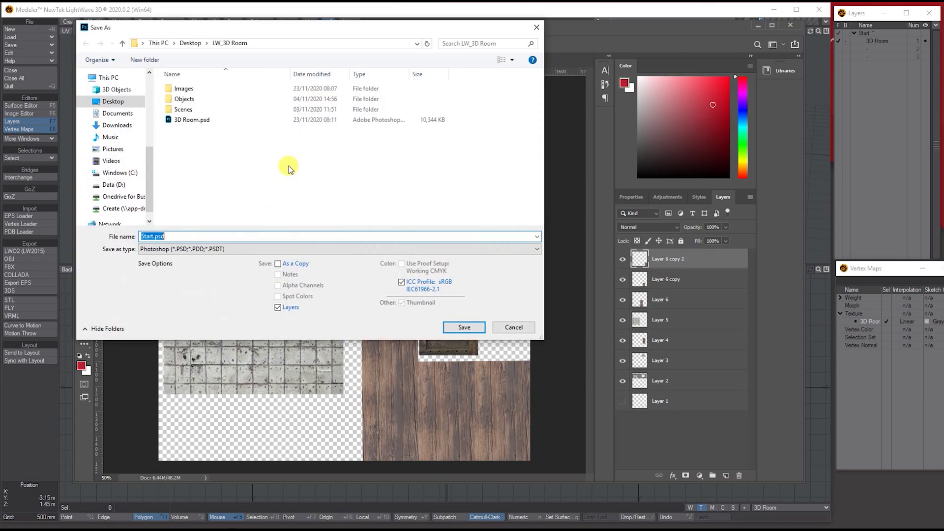
pyautogui.doubleClick(184, 85)
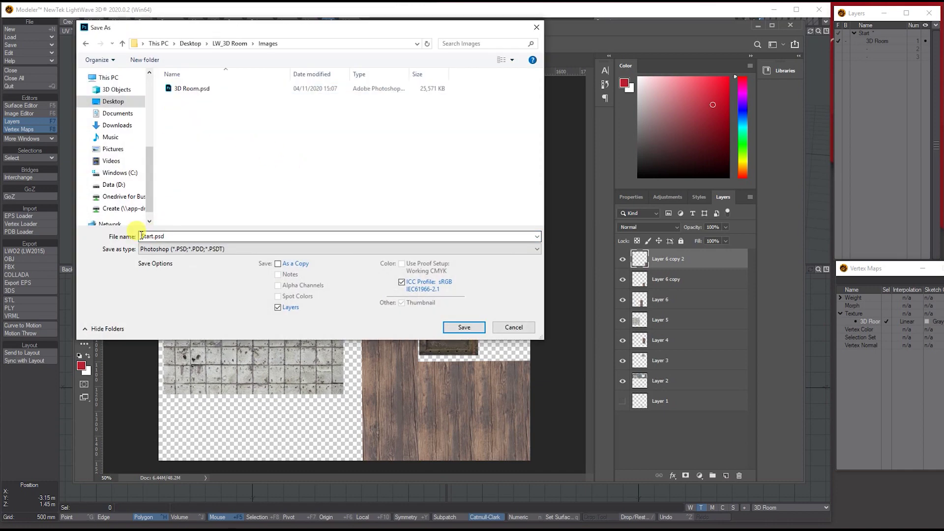
pyautogui.click(178, 249)
pyautogui.click(165, 326)
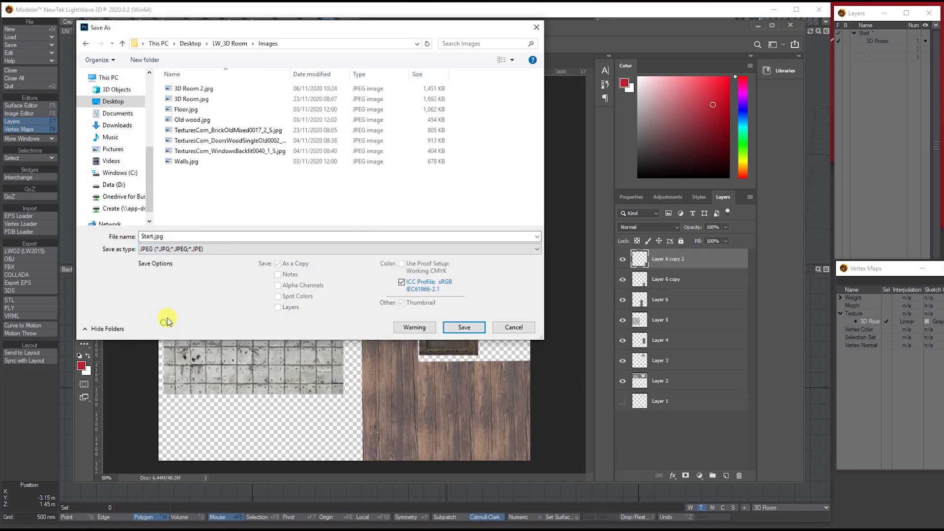
pyautogui.click(465, 328)
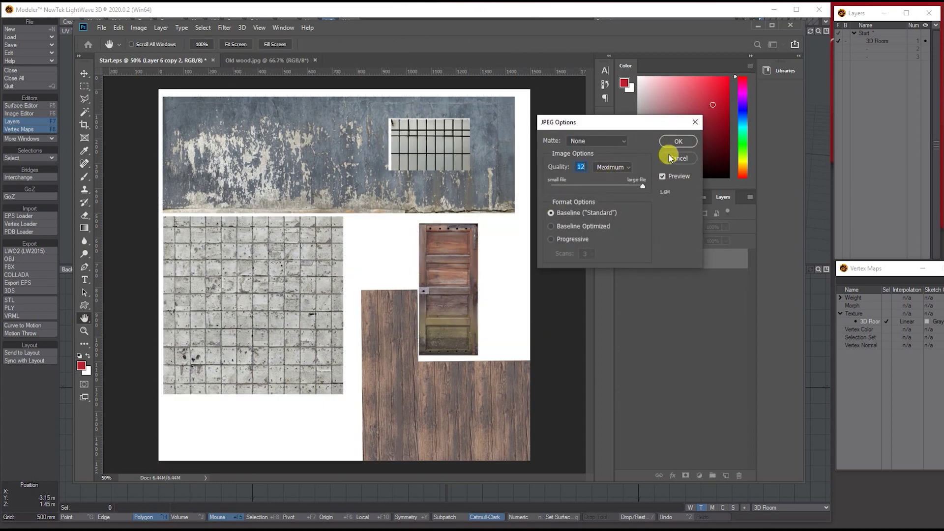
pyautogui.click(677, 141)
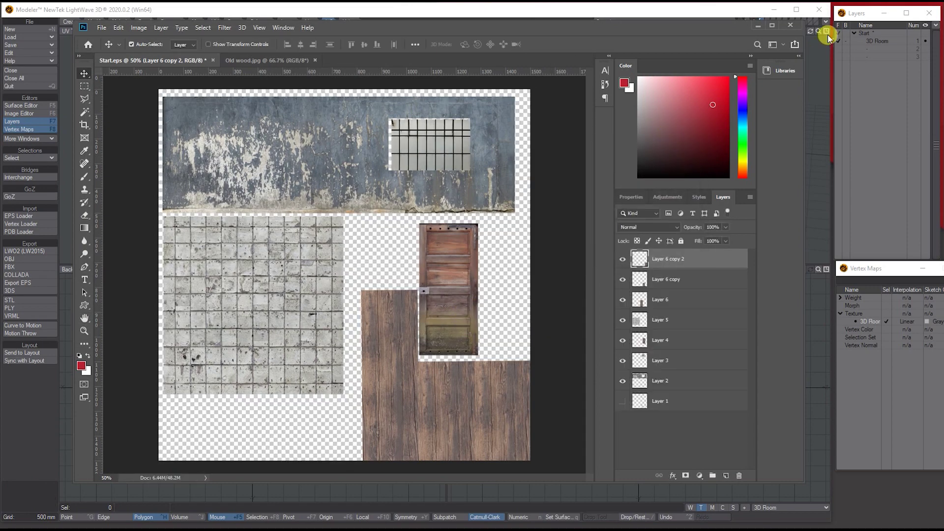
# Switch to LightWave Modeler, open the Surface Editor and assign the 3D Room surface to the model.
pyautogui.click(758, 25)
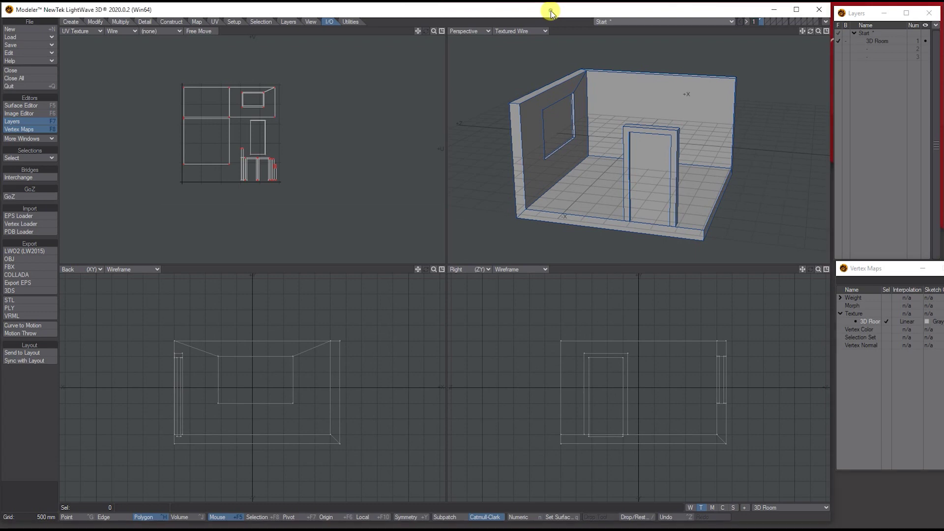
pyautogui.click(28, 106)
pyautogui.moveTo(323, 79); pyautogui.dragTo(220, 58)
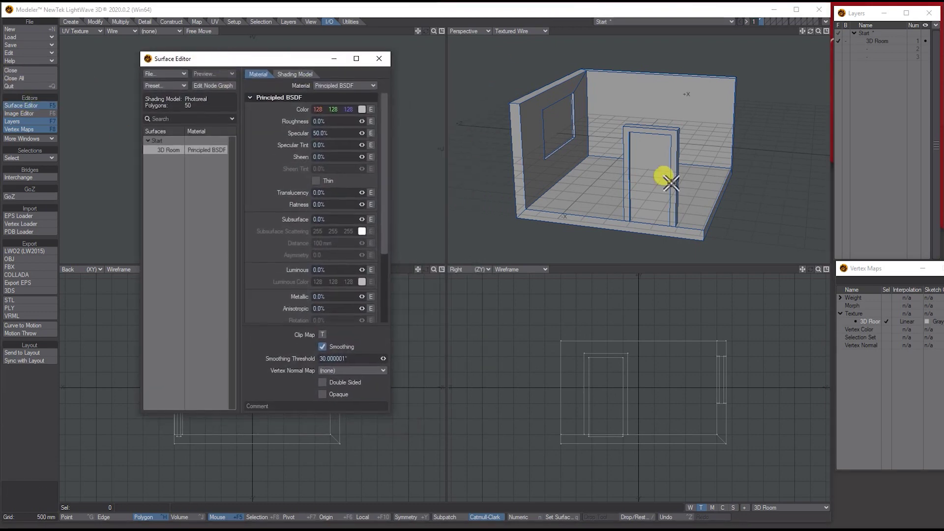
pyautogui.press('q')
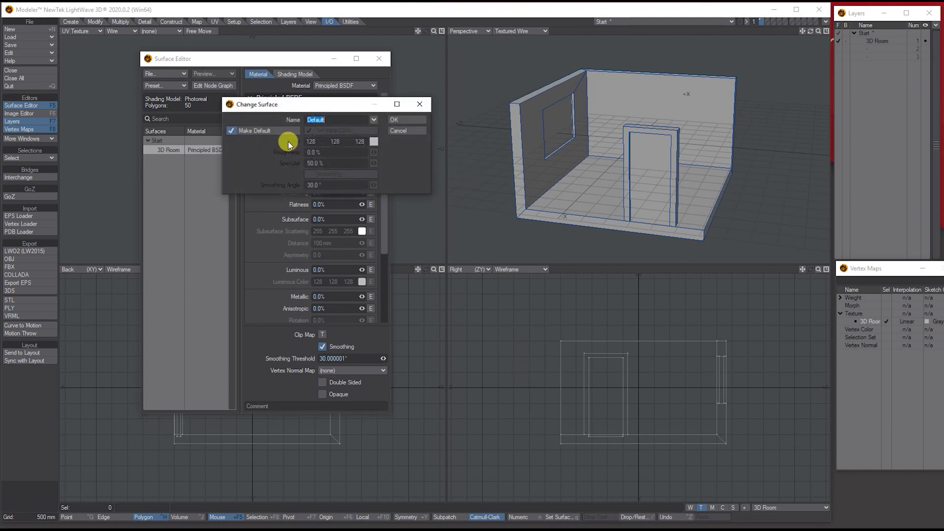
pyautogui.click(375, 121)
pyautogui.click(381, 128)
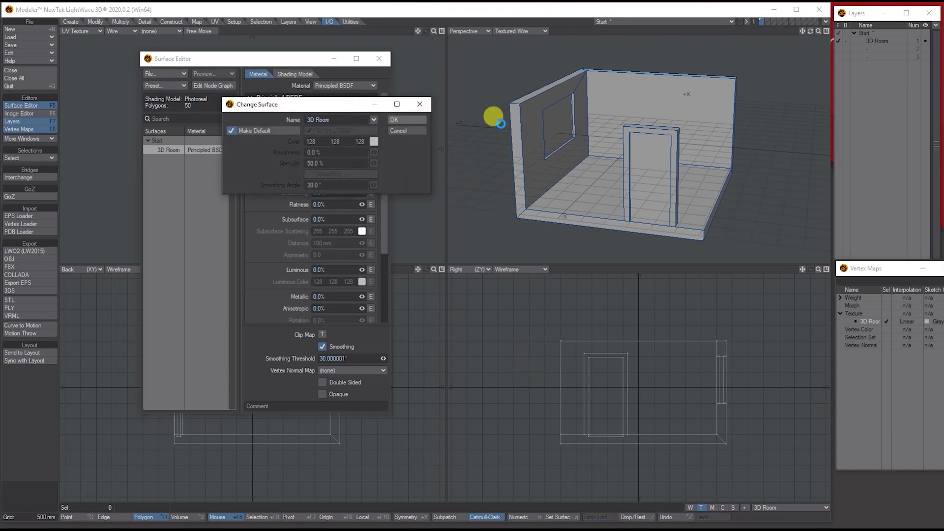
pyautogui.click(407, 120)
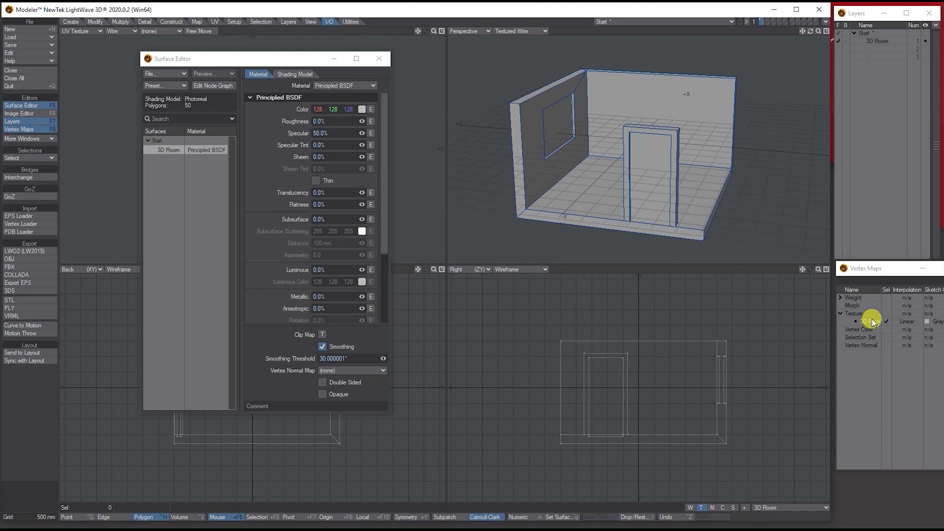
# Add an Image node to the 3D Room surface's node graph and connect its Color output to the Principled BSDF Color input.
pyautogui.doubleClick(201, 149)
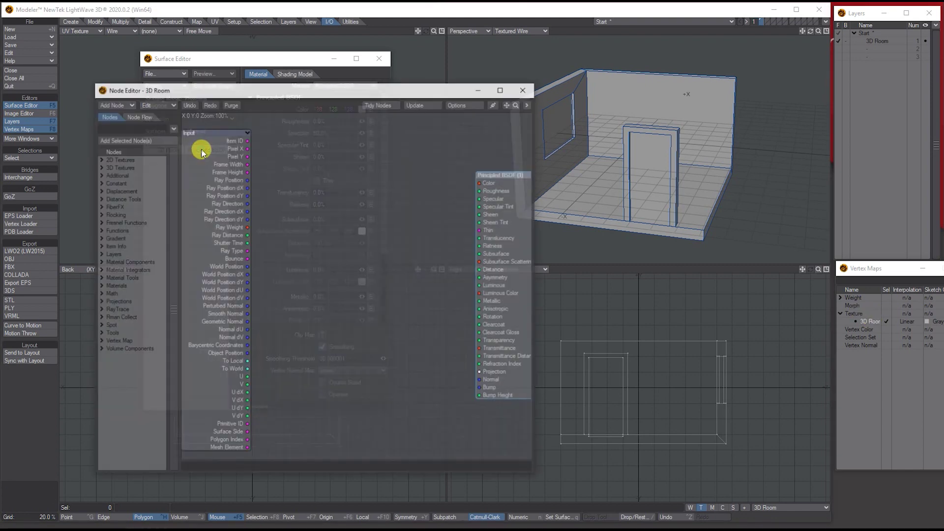
pyautogui.moveTo(237, 93); pyautogui.dragTo(207, 93)
pyautogui.click(53, 104)
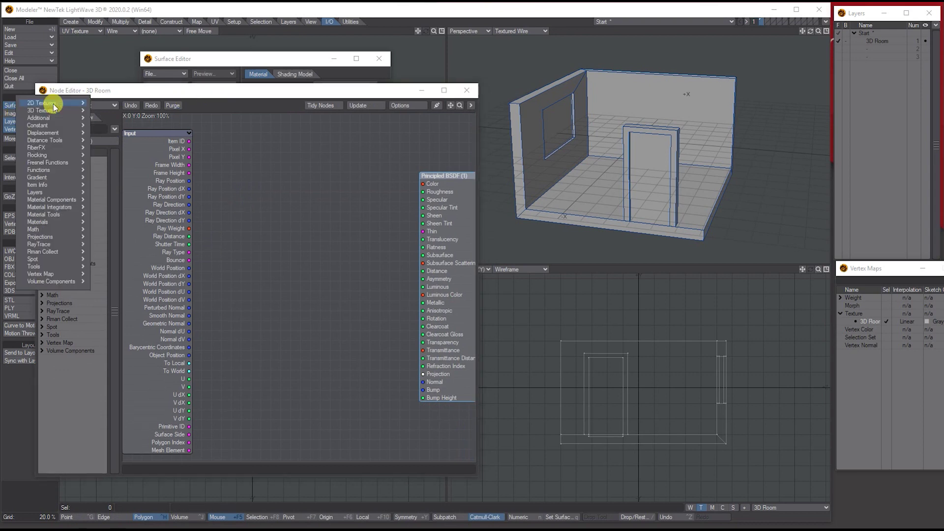
pyautogui.click(114, 125)
pyautogui.moveTo(316, 233); pyautogui.dragTo(288, 223)
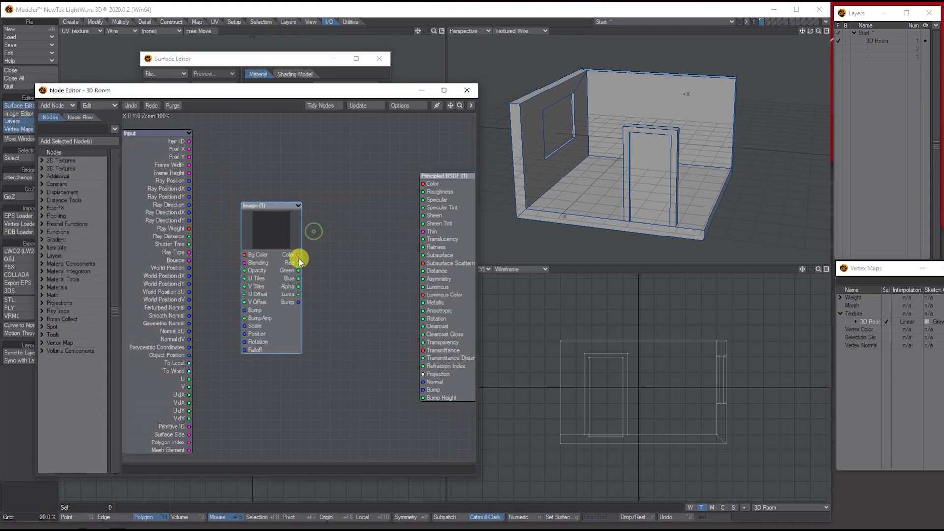
pyautogui.moveTo(299, 255); pyautogui.dragTo(422, 184)
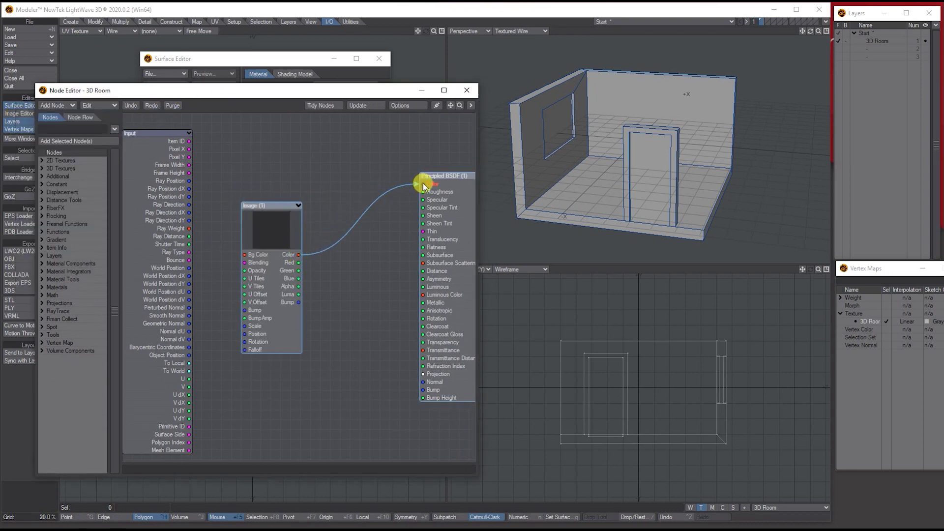
# Load Start.jpg from the Images folder into the Image node.
pyautogui.doubleClick(259, 222)
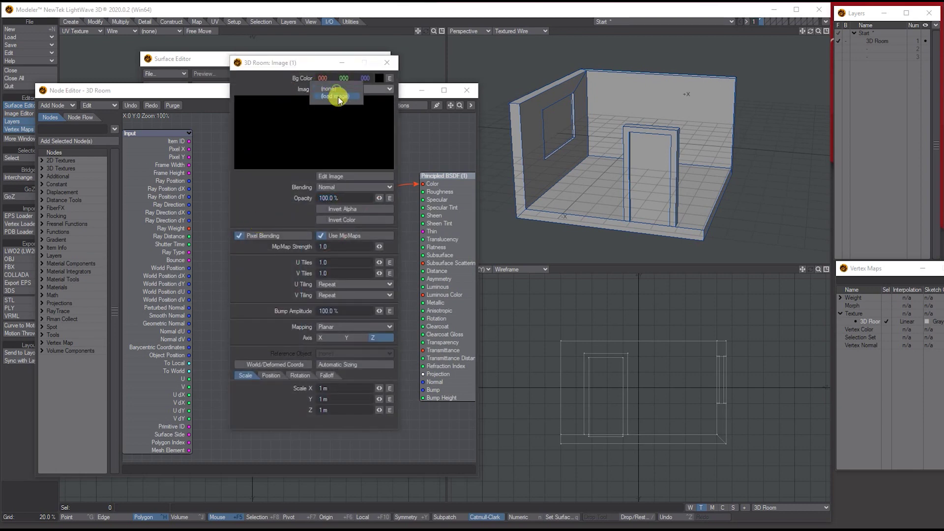
pyautogui.click(337, 89)
pyautogui.click(338, 98)
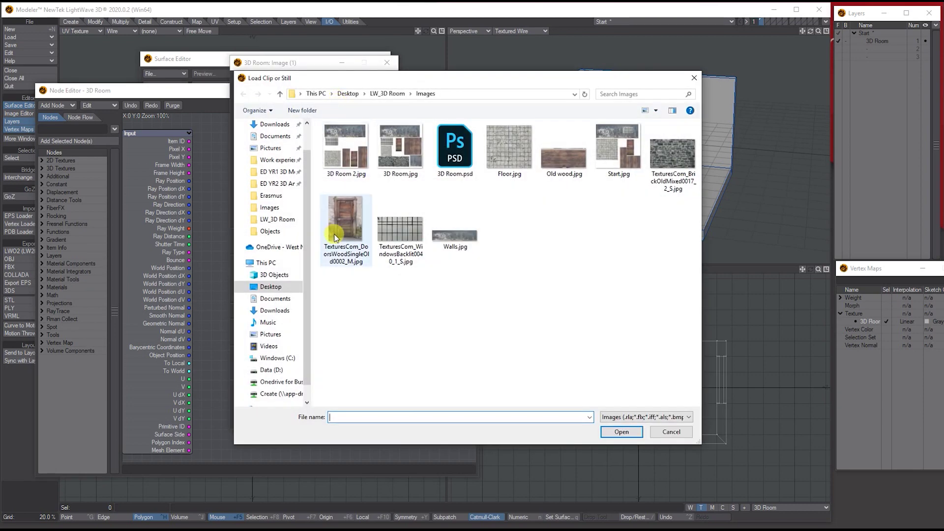
pyautogui.click(606, 141)
pyautogui.click(621, 432)
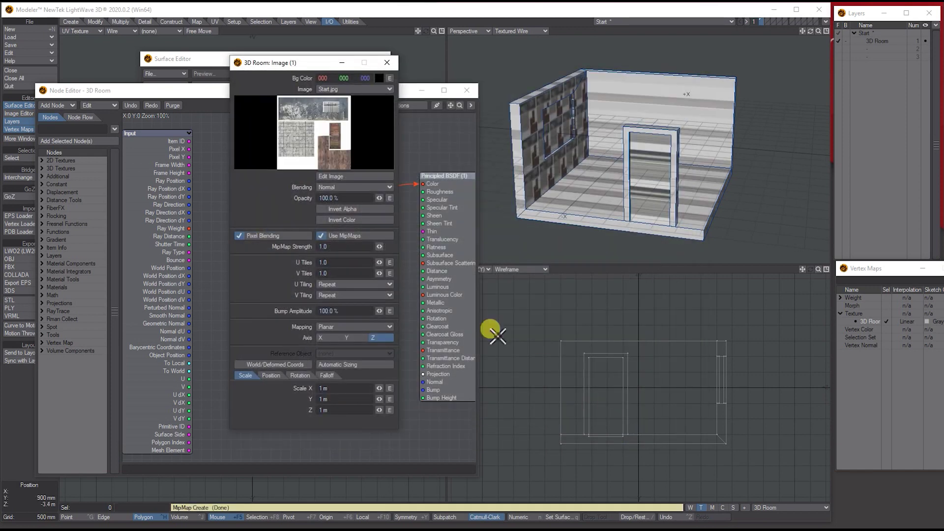
# Set the Image node's mapping to UV Map and choose the 3D Room UV map.
pyautogui.moveTo(284, 64); pyautogui.dragTo(180, 78)
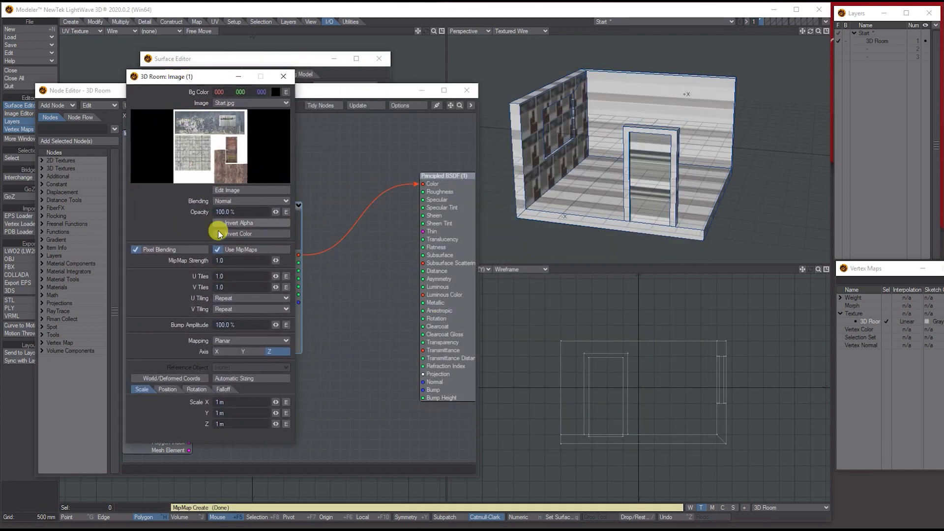
pyautogui.click(234, 341)
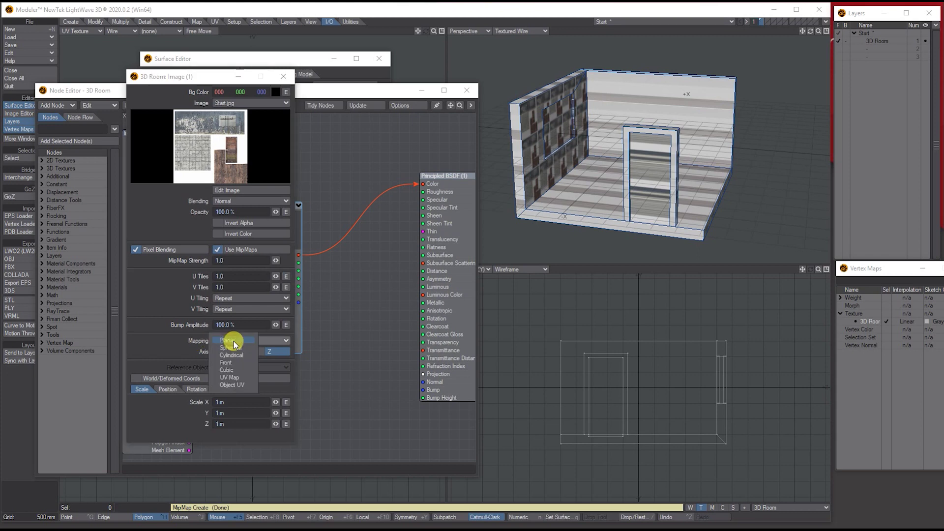
pyautogui.click(235, 374)
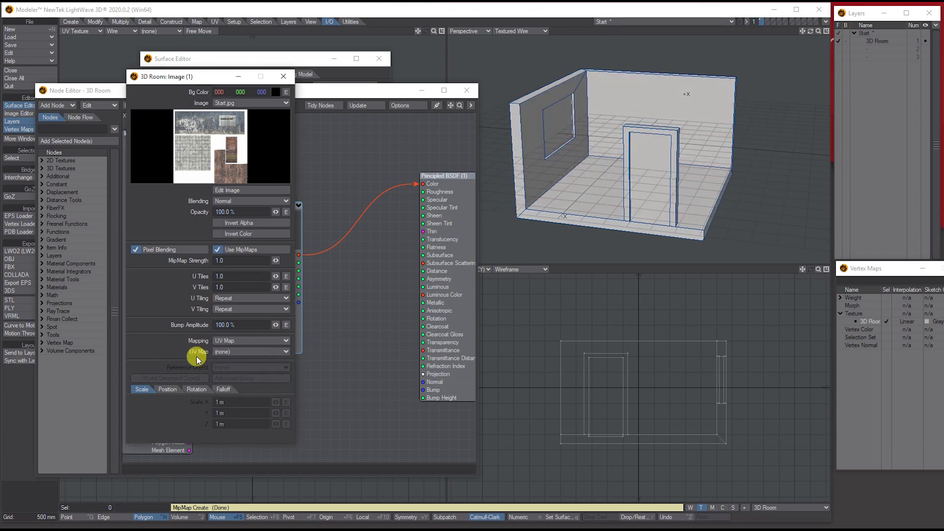
pyautogui.click(228, 351)
pyautogui.click(222, 361)
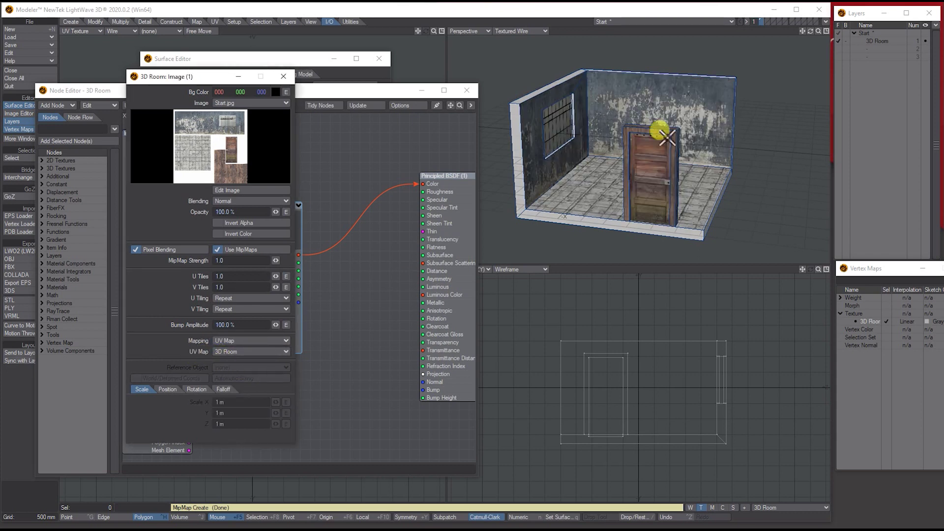
# Close the node and surface editors, maximize the perspective viewport and set its display mode to Texture.
pyautogui.moveTo(810, 31)
pyautogui.mouseDown()
pyautogui.moveTo(752, 31)
pyautogui.moveTo(799, 31)
pyautogui.mouseUp()
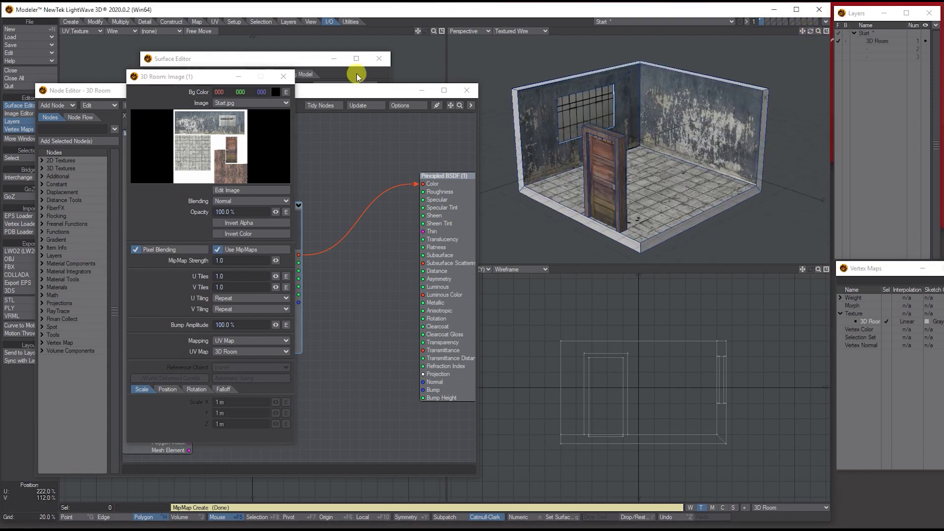
pyautogui.click(360, 90)
pyautogui.click(467, 90)
pyautogui.click(379, 59)
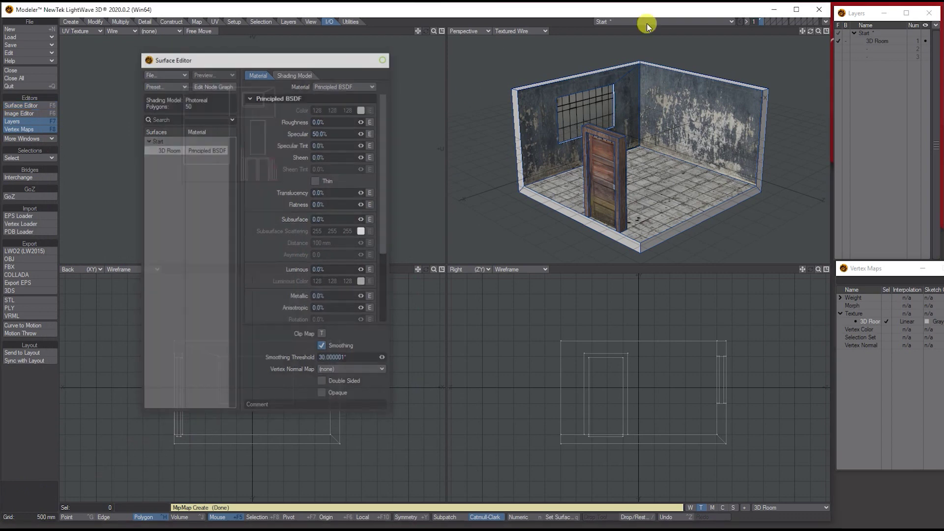
pyautogui.click(826, 31)
pyautogui.moveTo(816, 30); pyautogui.dragTo(818, 34)
pyautogui.click(145, 31)
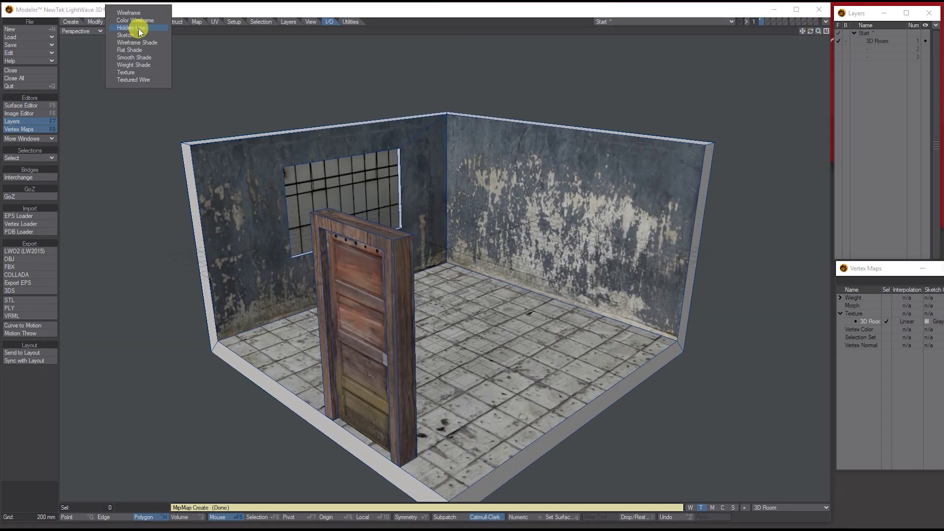
pyautogui.click(133, 72)
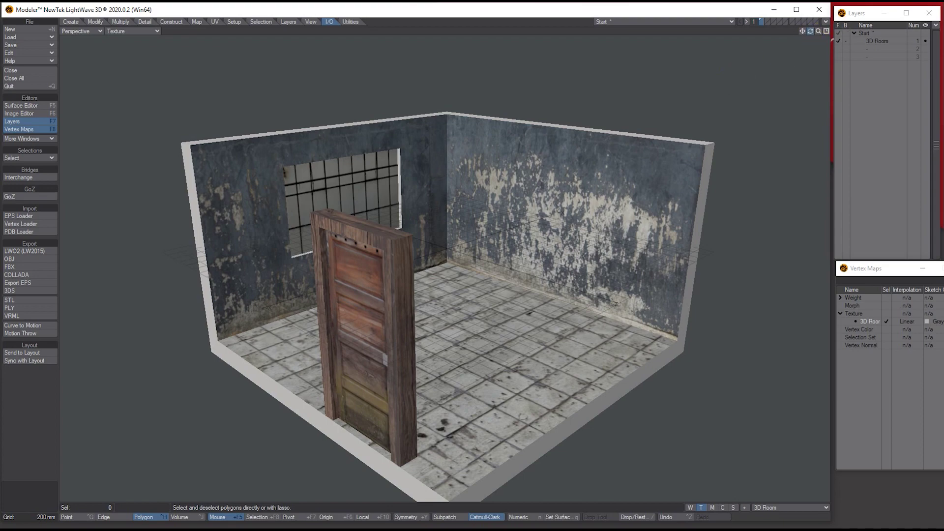
# Examine the room's textured walls, floor, window and door from different angles and up close, finishing with the whole model in view.
pyautogui.moveTo(810, 31); pyautogui.dragTo(699, 259)
pyautogui.click(704, 252)
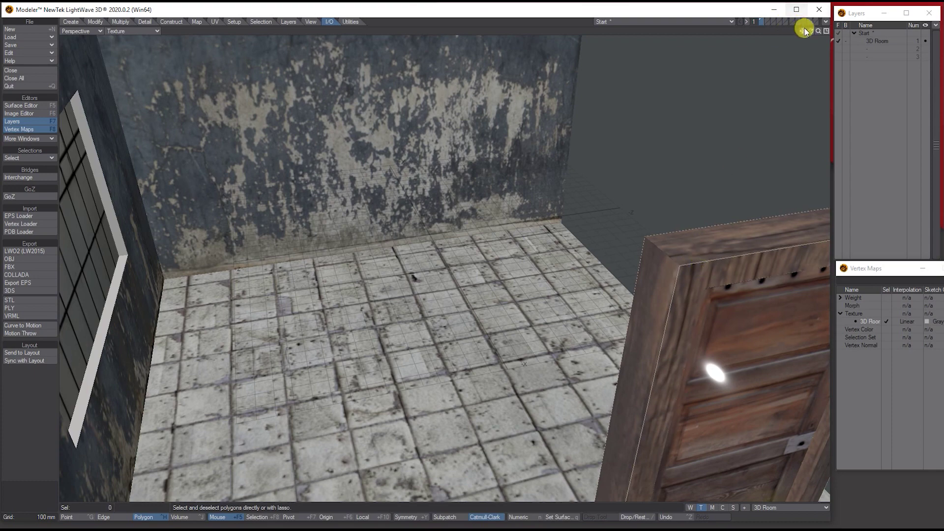
pyautogui.moveTo(802, 31); pyautogui.dragTo(929, 31)
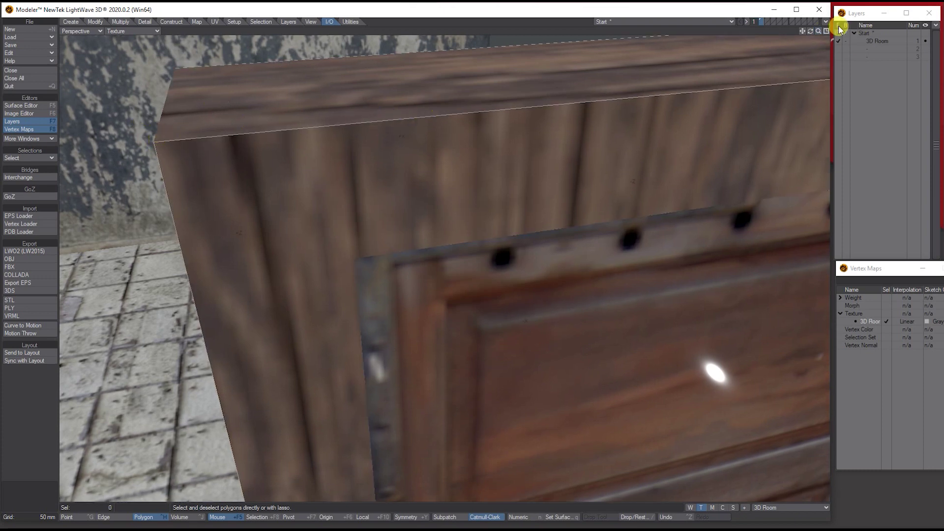
pyautogui.press('a')
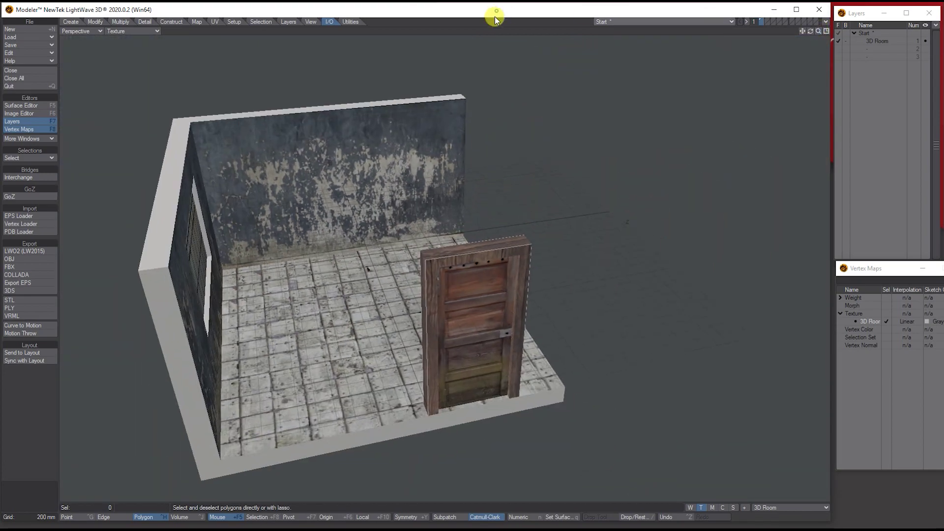
pyautogui.moveTo(495, 18)
pyautogui.mouseDown()
pyautogui.moveTo(523, 36)
pyautogui.moveTo(517, 17)
pyautogui.moveTo(502, 14)
pyautogui.mouseUp()
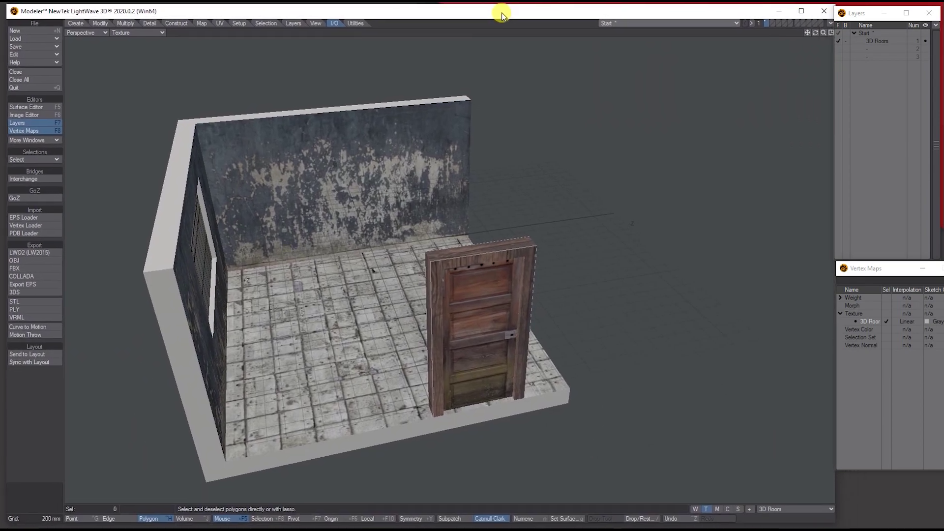
# Set the perspective viewport's display mode to Textured Wire and check the room's outer walls from behind.
pyautogui.moveTo(823, 32); pyautogui.dragTo(547, 249)
pyautogui.click(511, 263)
pyautogui.click(147, 32)
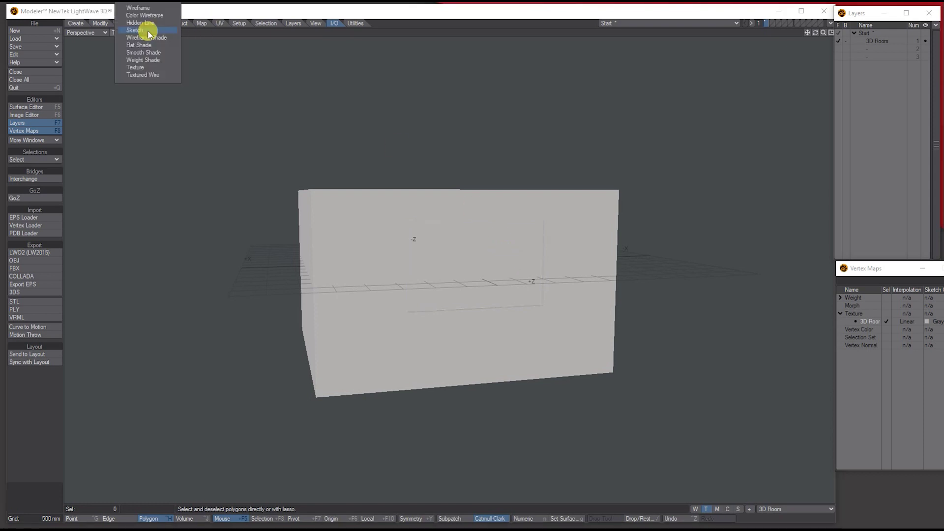
pyautogui.click(578, 237)
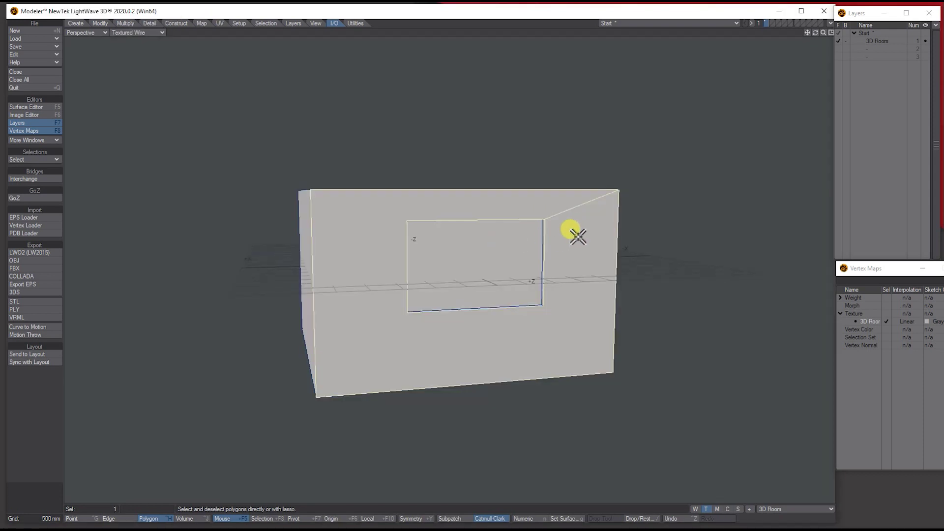
pyautogui.click(570, 229)
pyautogui.moveTo(814, 32); pyautogui.dragTo(449, 269)
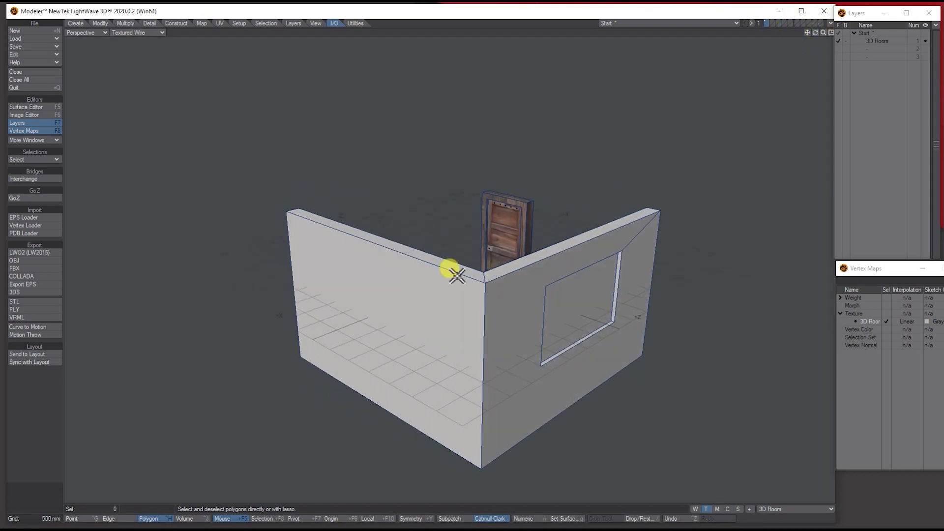
pyautogui.moveTo(813, 33); pyautogui.dragTo(630, 49)
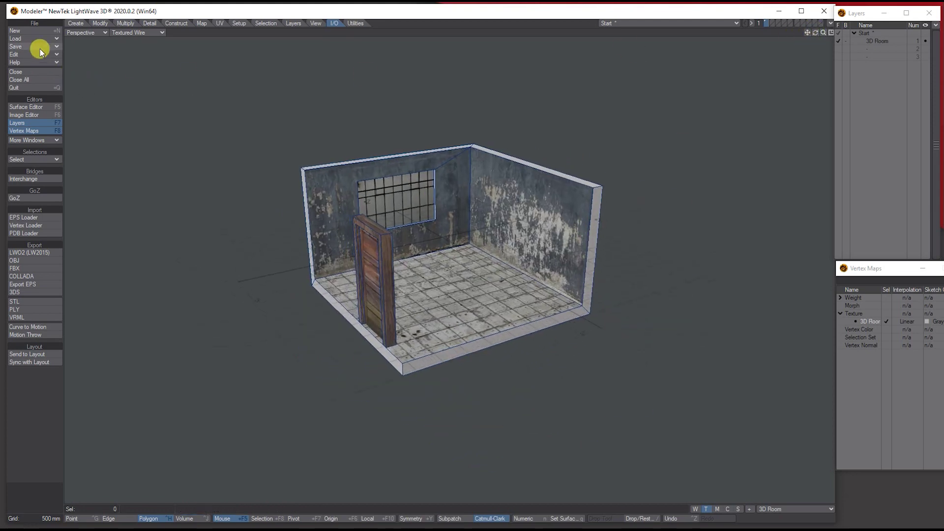
# Load the object 3D Room.lwo from the Objects folder and inspect its outer window wall.
pyautogui.click(27, 39)
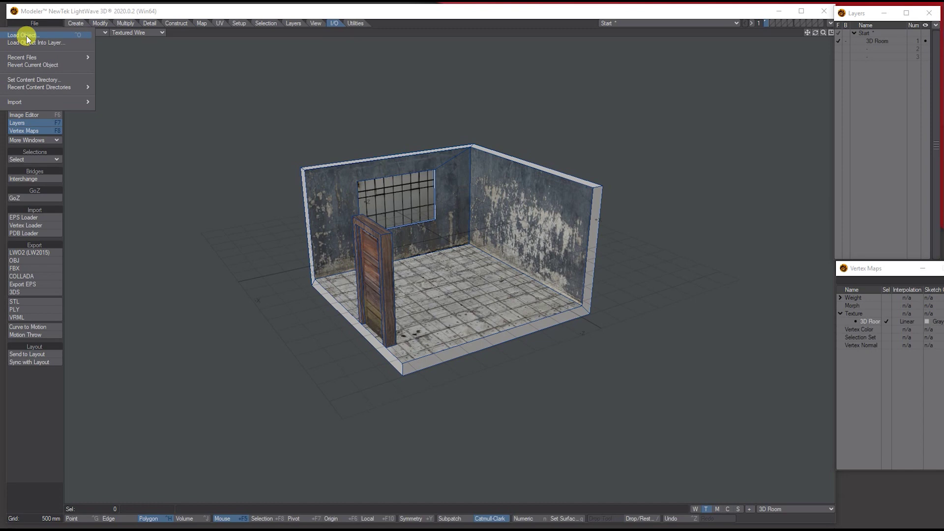
pyautogui.click(27, 39)
pyautogui.click(123, 88)
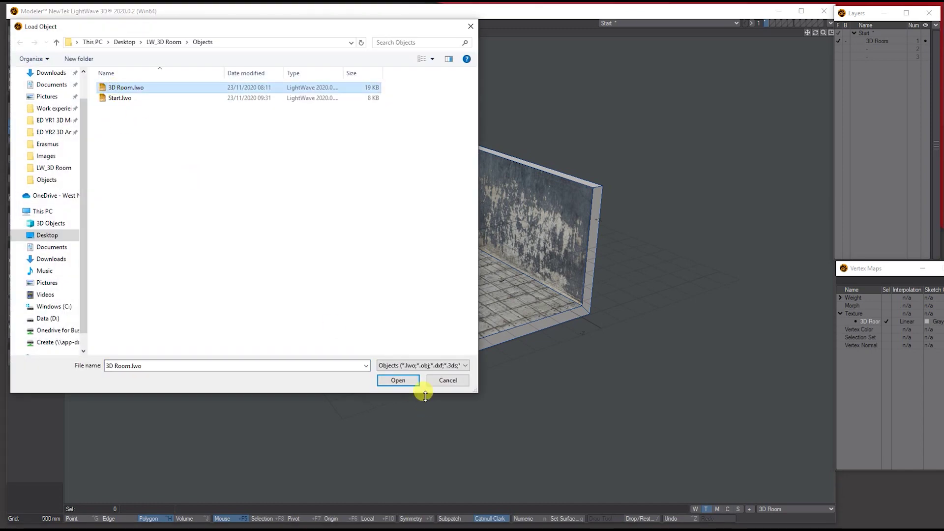
pyautogui.click(399, 380)
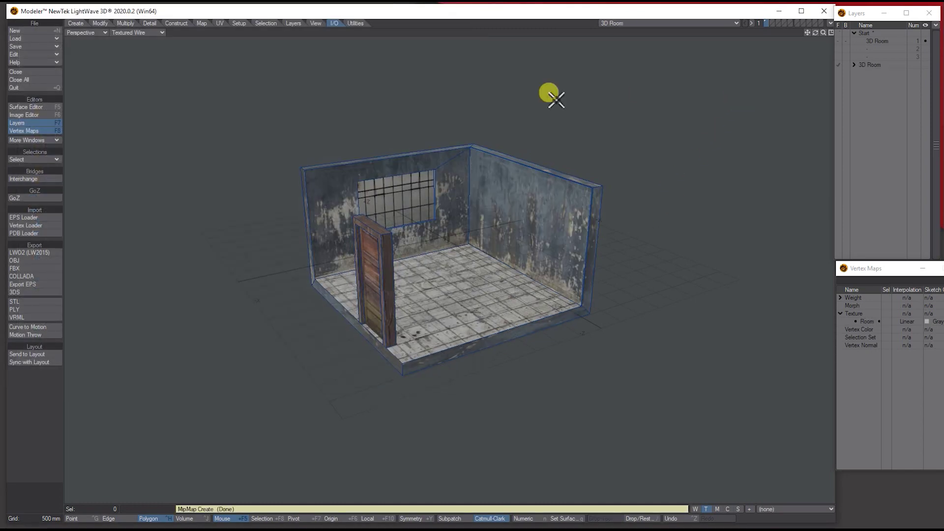
pyautogui.moveTo(822, 33); pyautogui.dragTo(779, 33)
# Return to the four-viewport layout and display the Room UV map to compare it with the textured room.
pyautogui.click(831, 33)
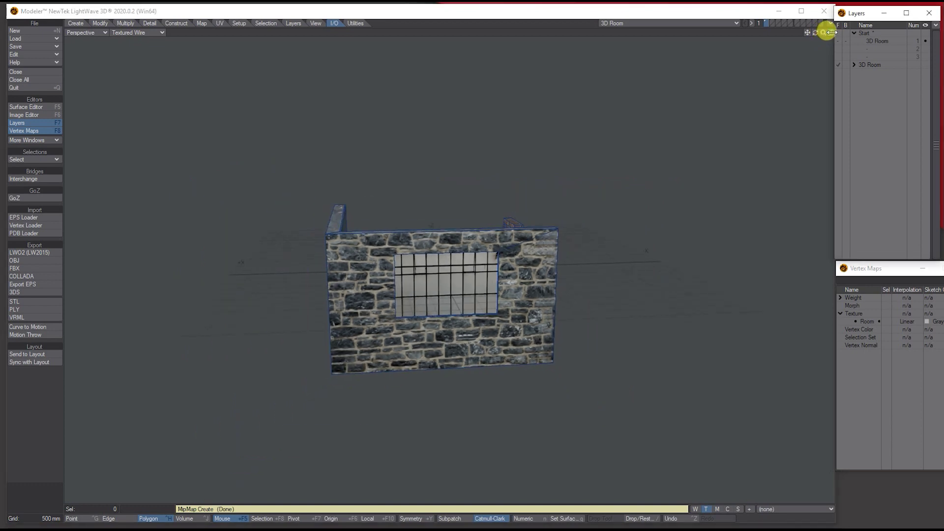
pyautogui.click(831, 33)
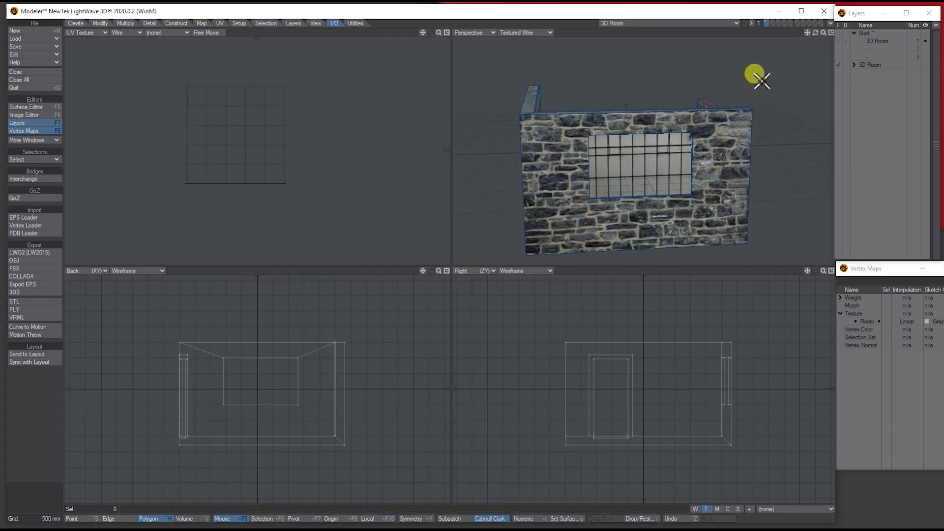
pyautogui.click(865, 322)
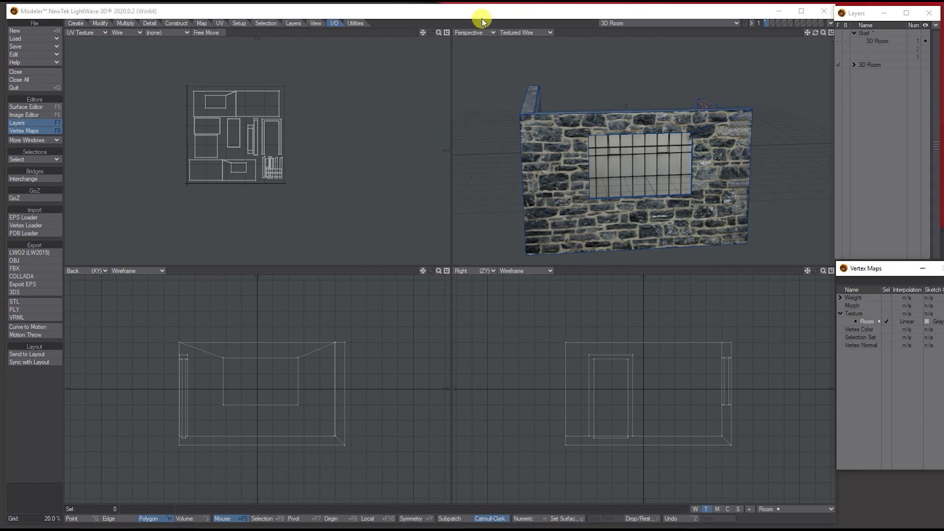
pyautogui.moveTo(438, 33); pyautogui.dragTo(384, 46)
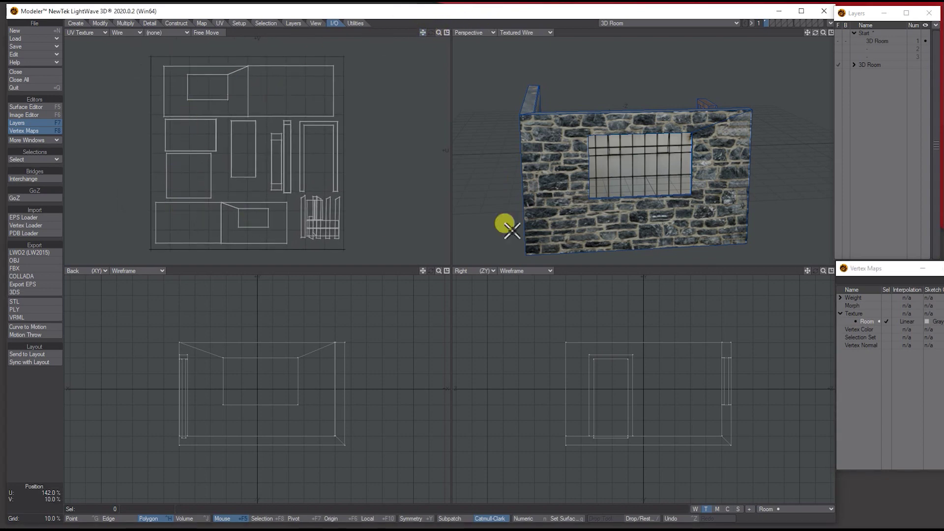
pyautogui.moveTo(815, 32)
pyautogui.mouseDown()
pyautogui.moveTo(934, 32)
pyautogui.moveTo(806, 10)
pyautogui.moveTo(782, 49)
pyautogui.moveTo(807, 33)
pyautogui.moveTo(834, 39)
pyautogui.moveTo(797, 32)
pyautogui.mouseUp()
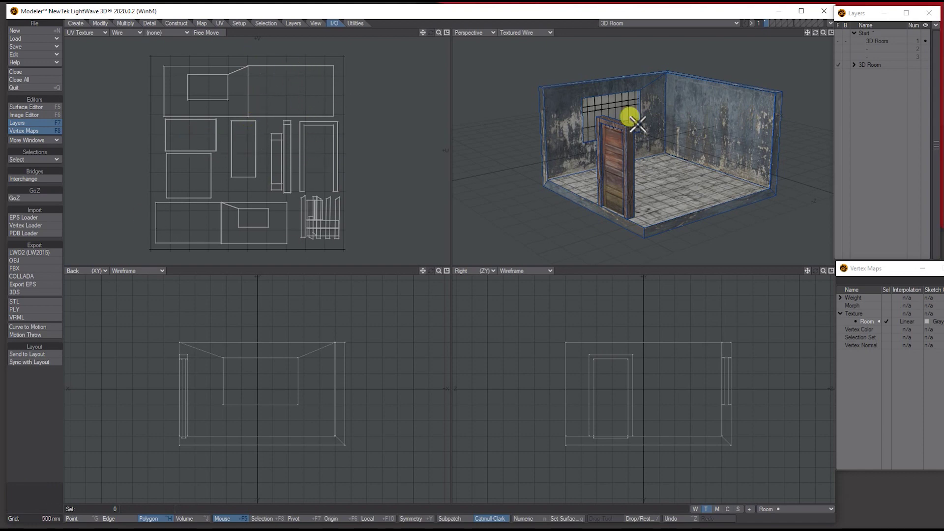
pyautogui.moveTo(815, 32); pyautogui.dragTo(806, 31)
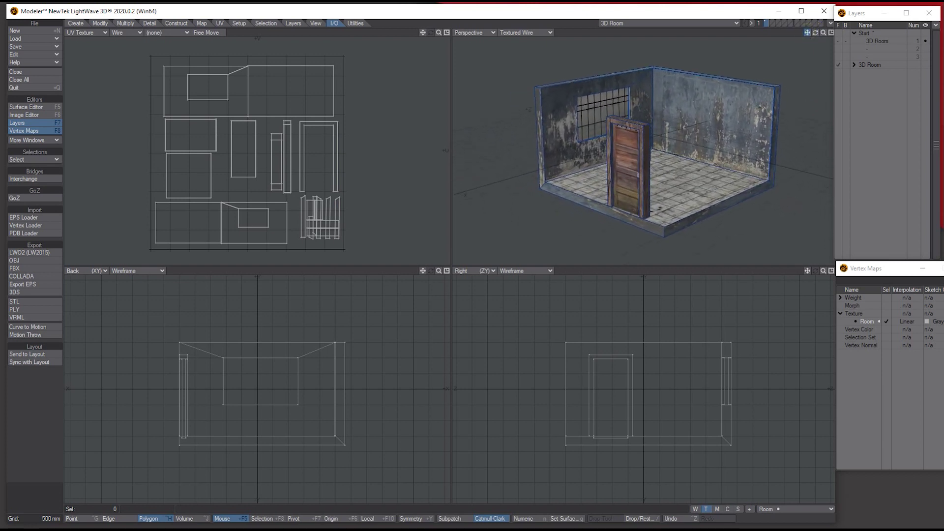